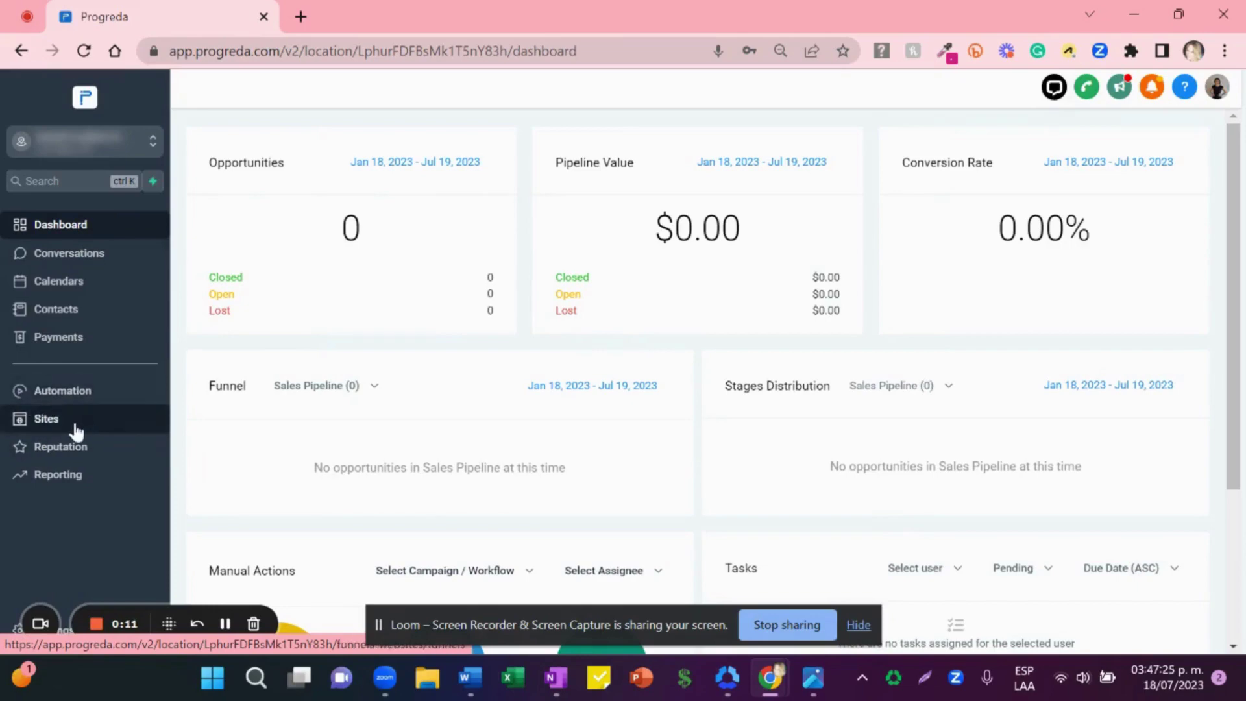
Step: Create a new form from scratch in the Sites form builder
click(77, 421)
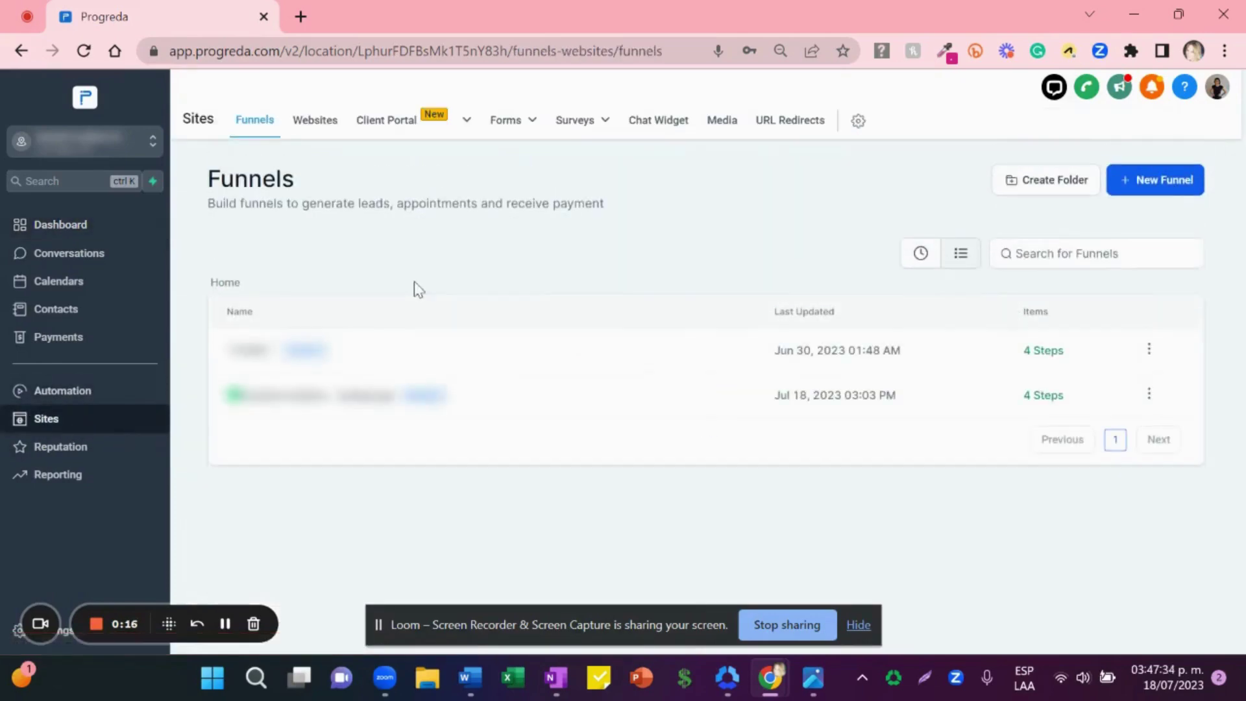
mouse_move(507, 126)
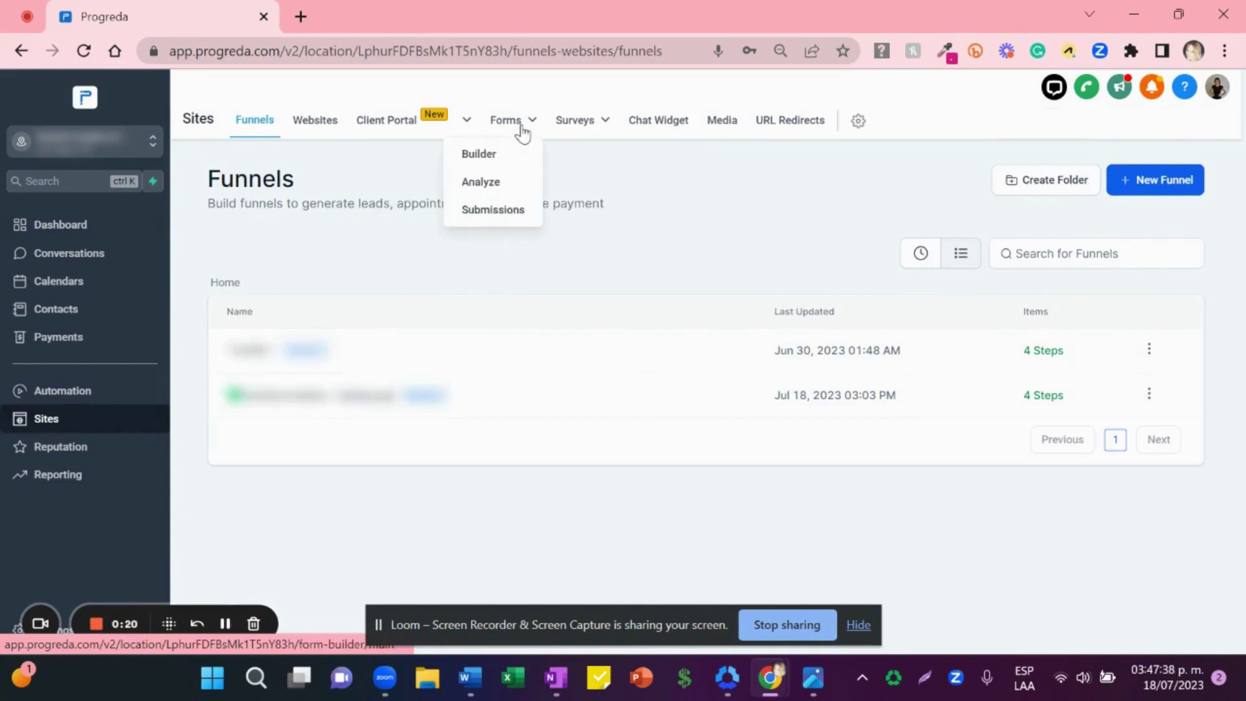
click(509, 155)
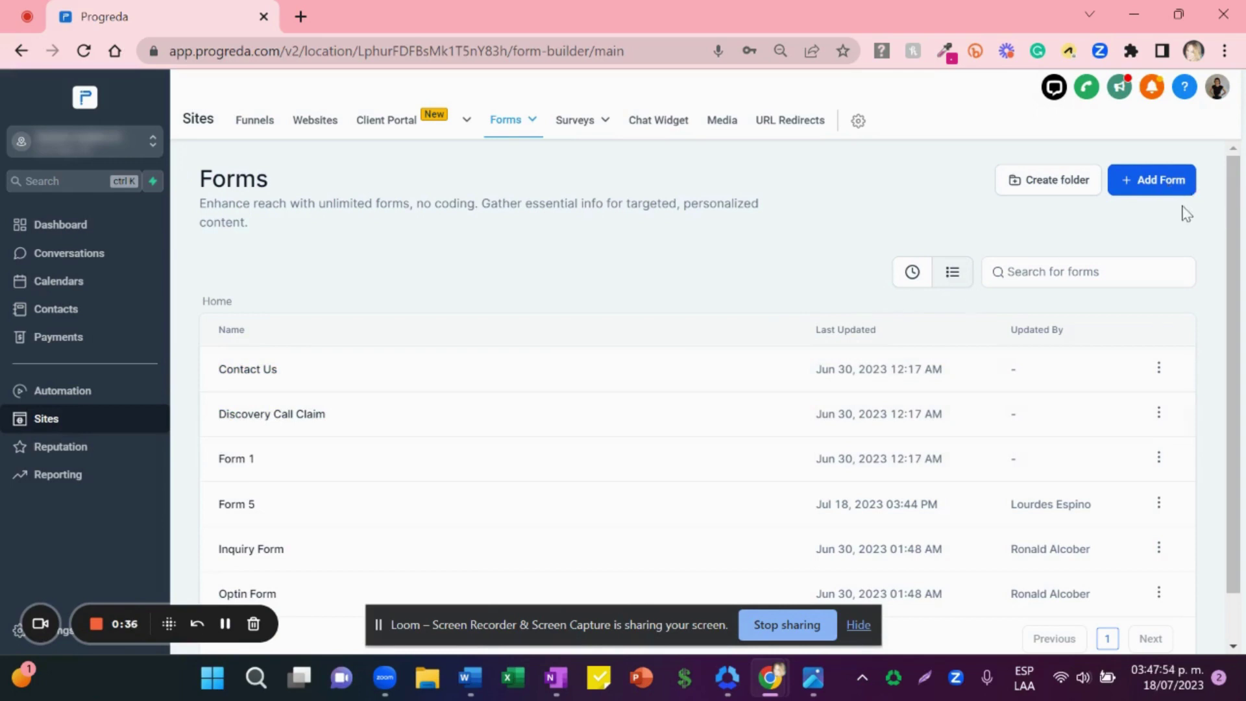
click(1155, 188)
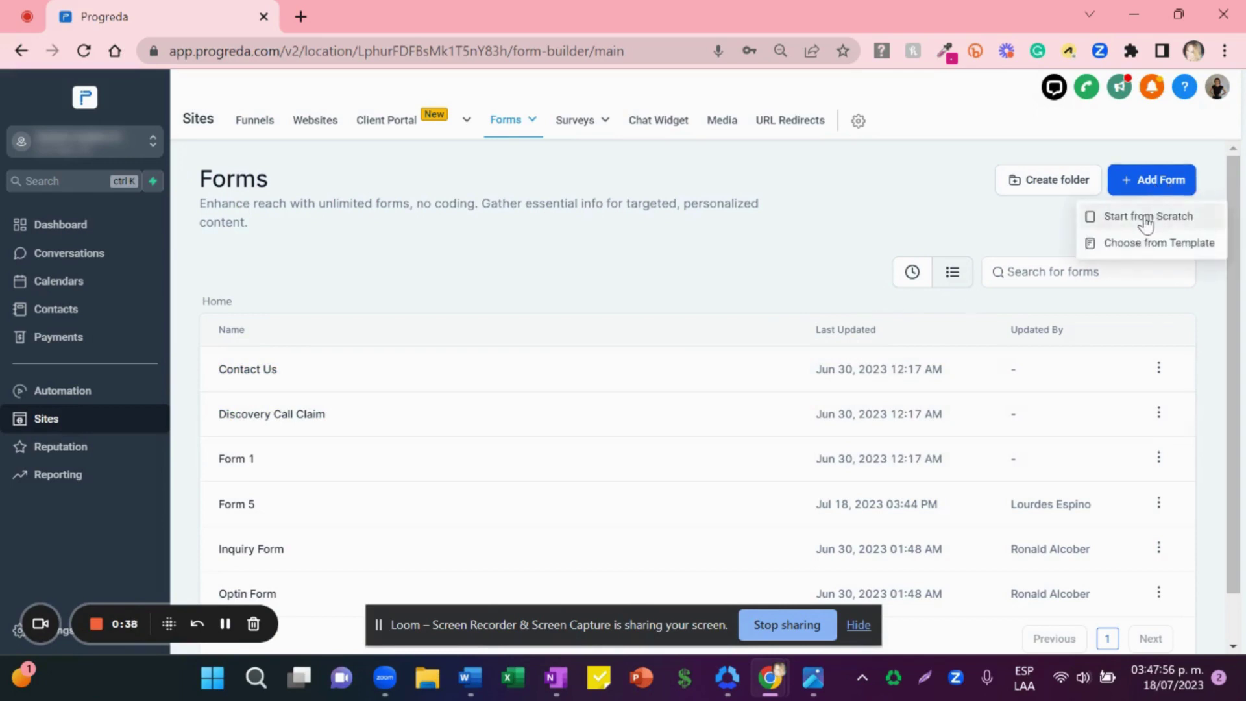
click(1146, 219)
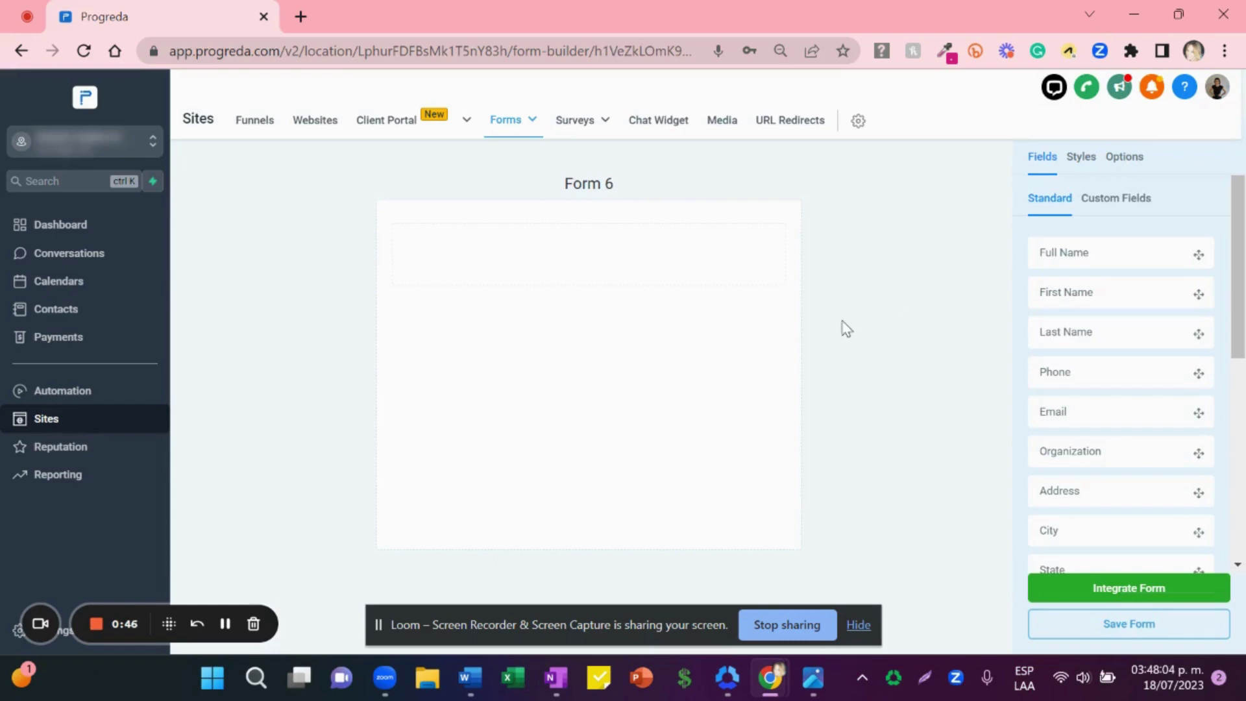
drag(1080, 261, 715, 274)
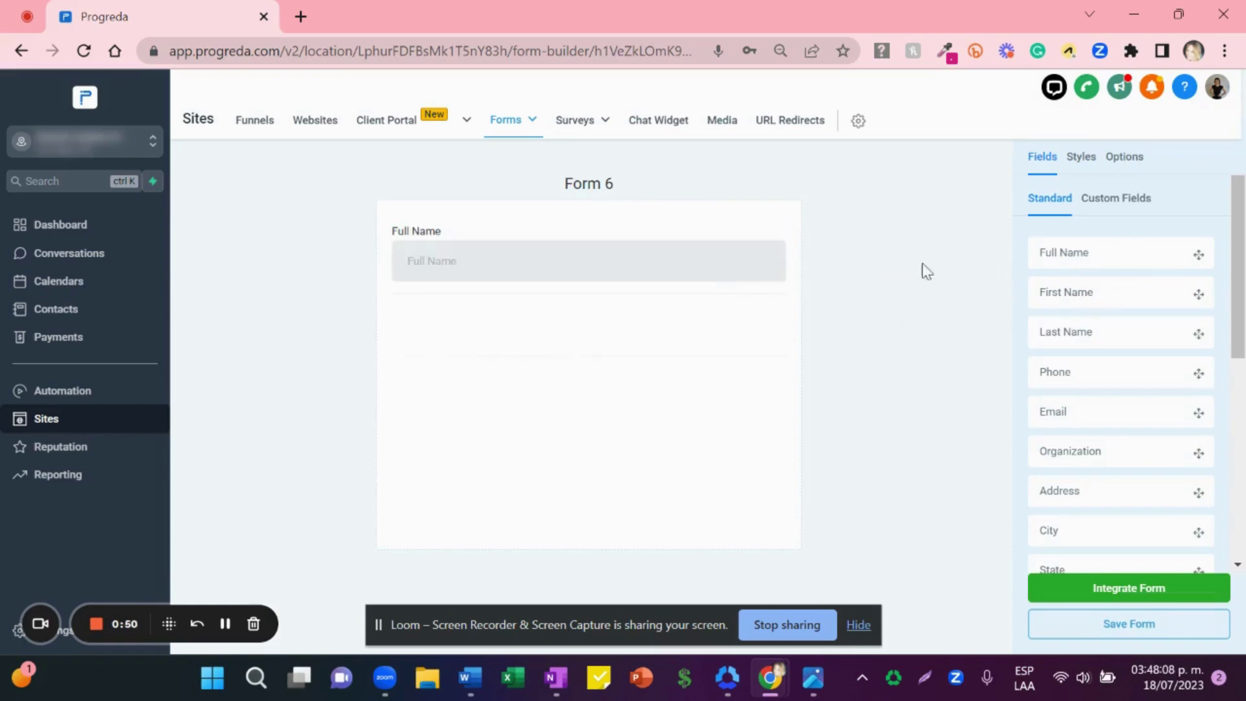
click(610, 251)
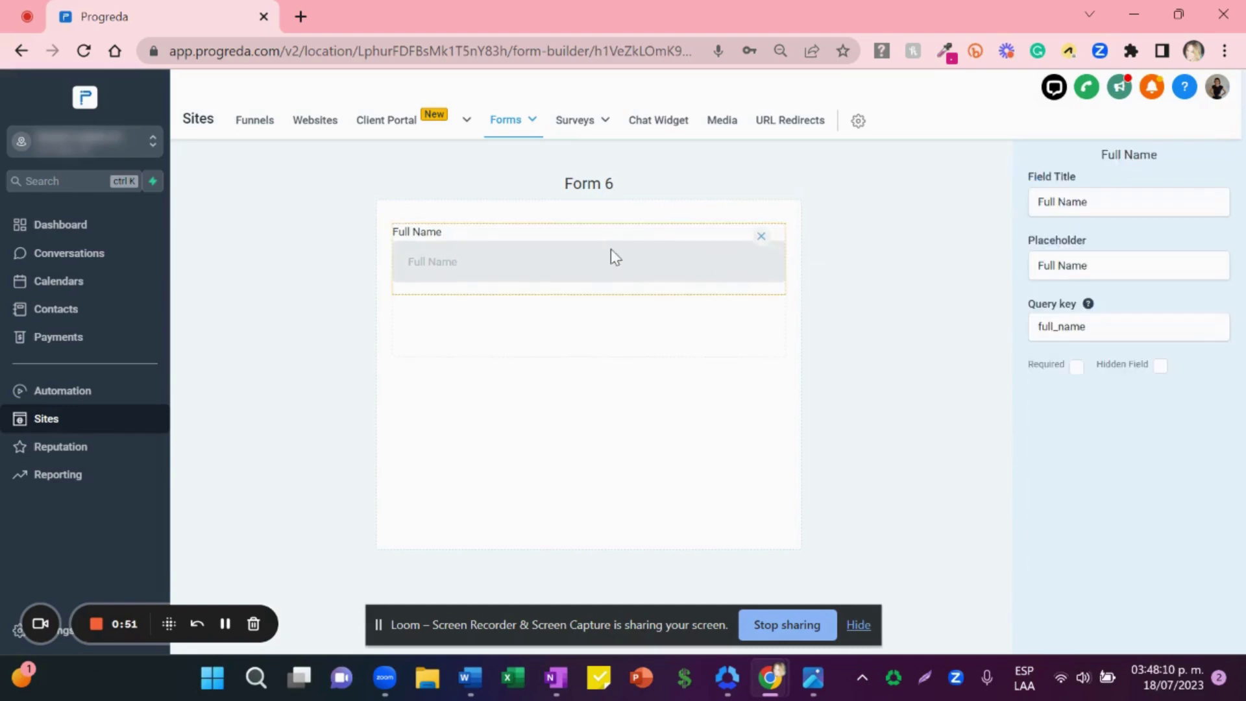
click(763, 240)
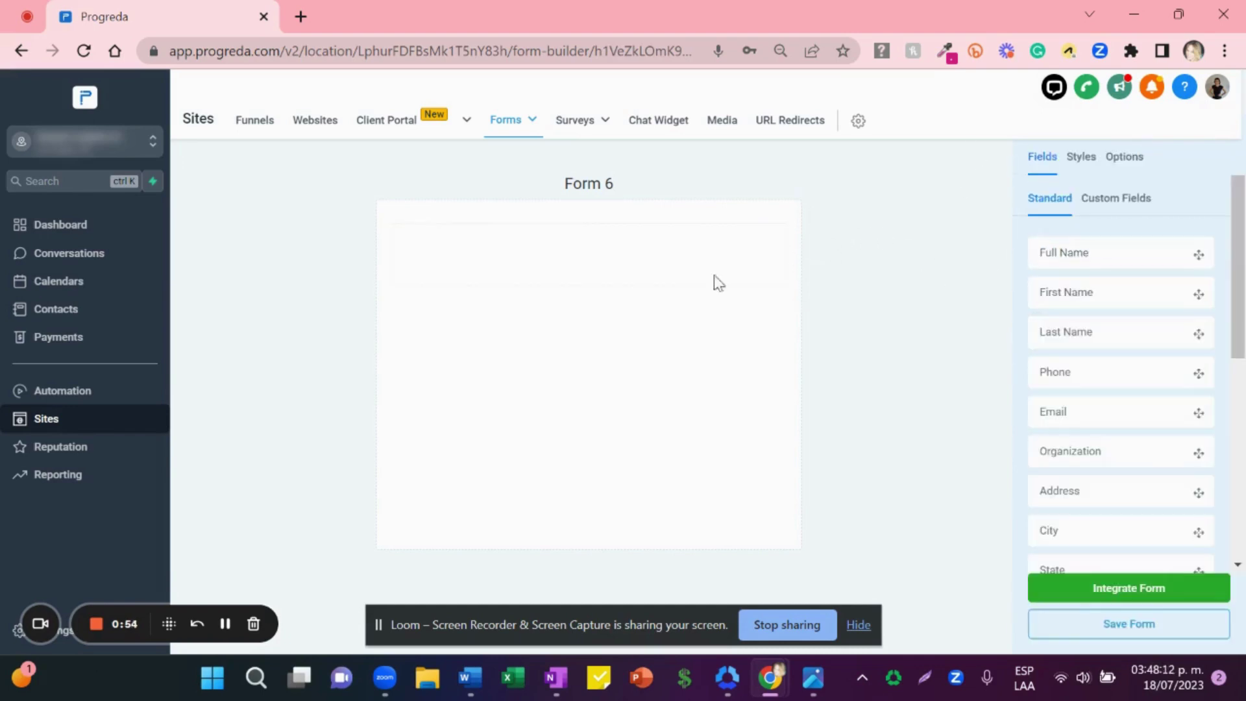
Step: Add the standard First Name, Last Name, Phone and Email fields to the blank form, in that order
drag(1051, 289, 571, 266)
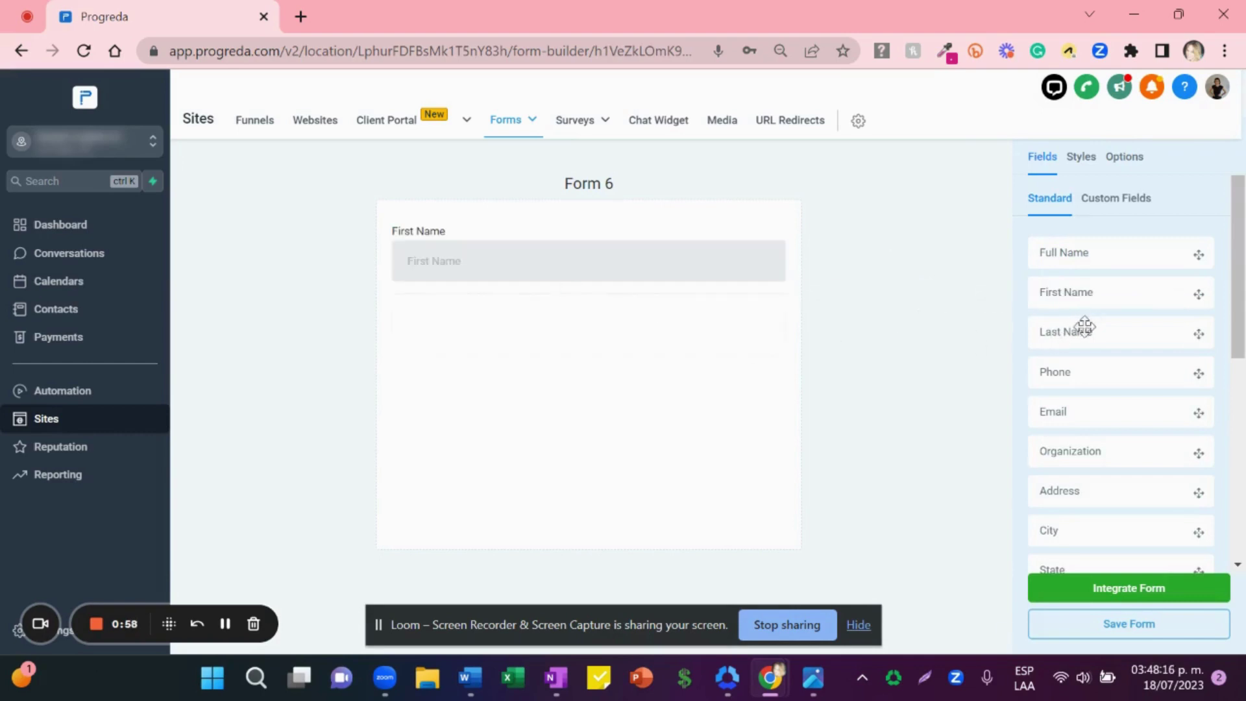
drag(1080, 327, 611, 312)
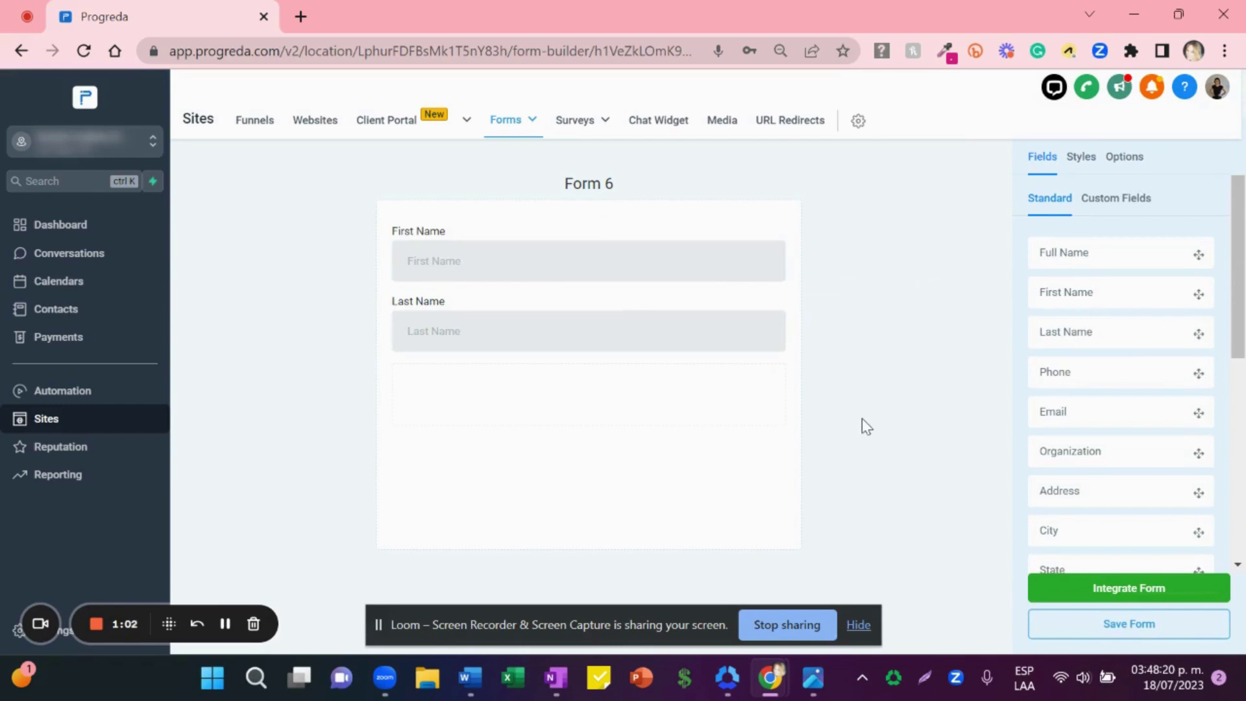
scroll(1238, 269, down, 1)
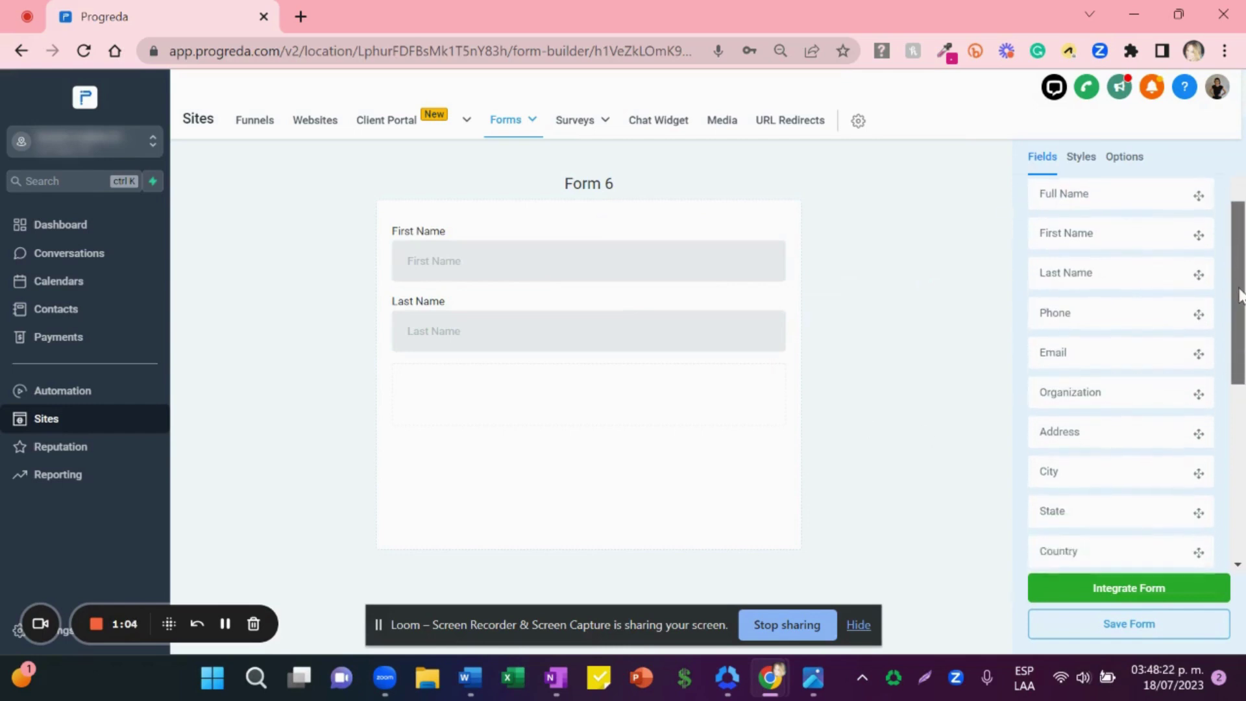
drag(1127, 309, 657, 379)
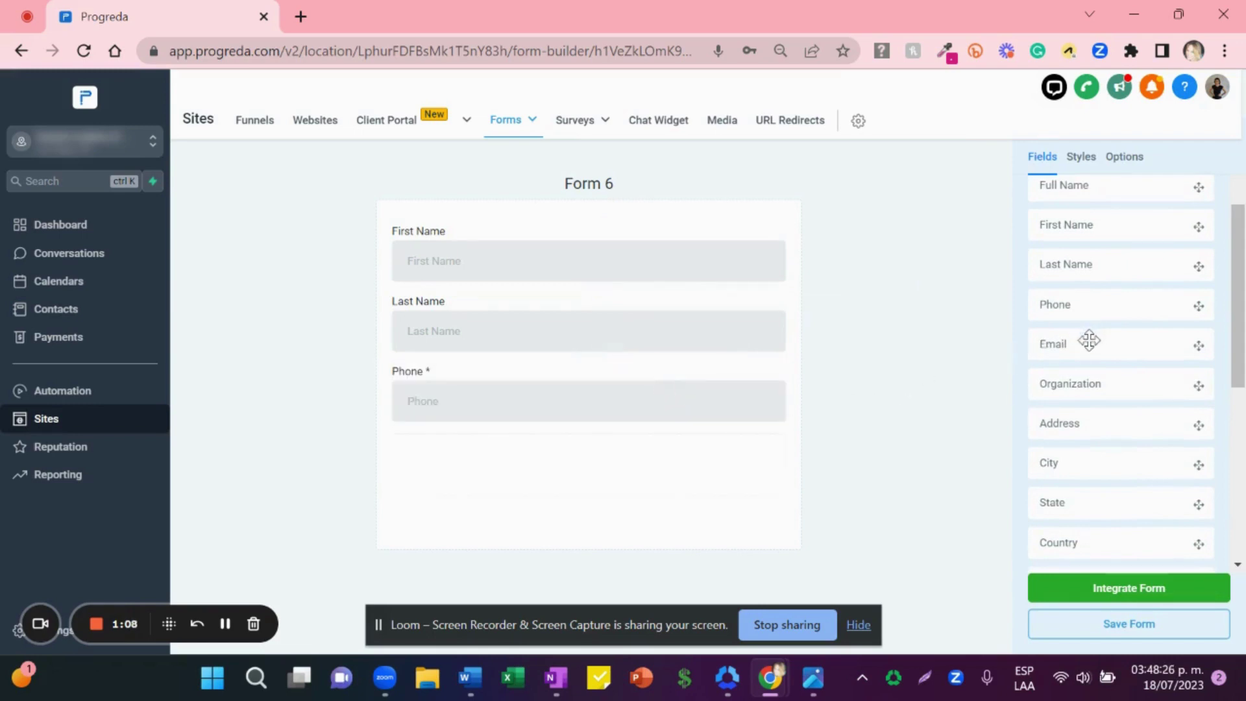
drag(1090, 339, 688, 462)
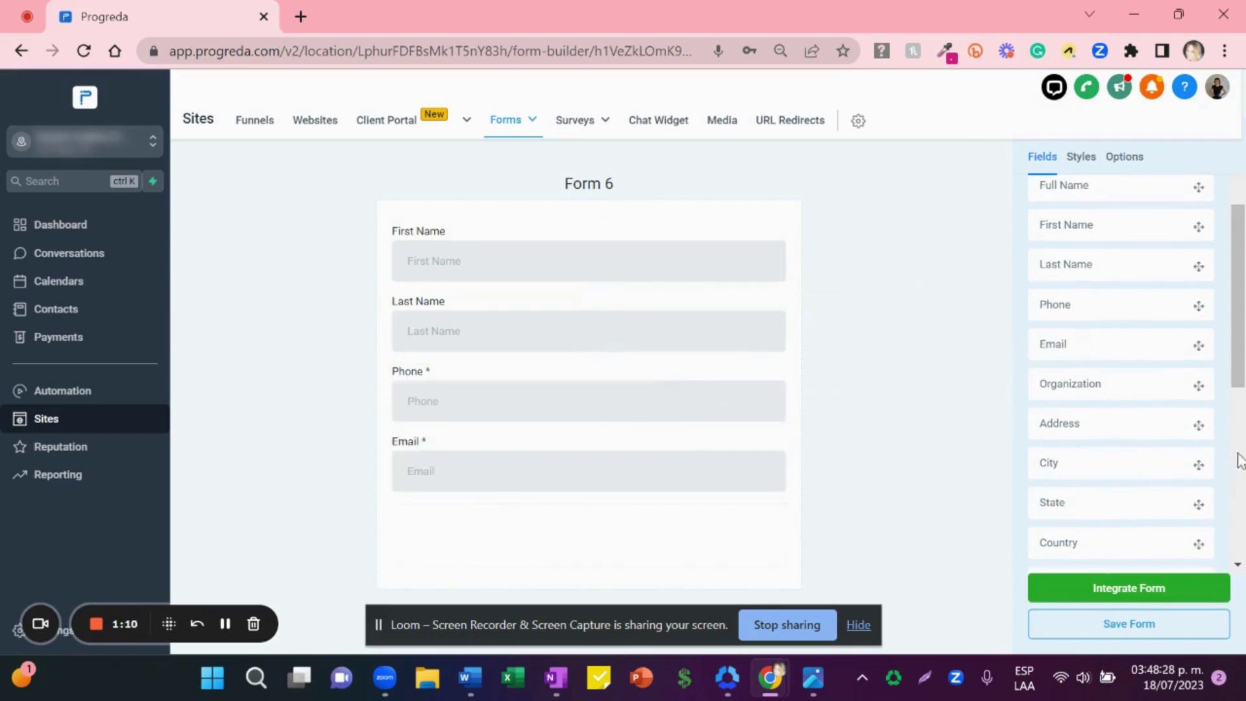
Step: Add a Button element to the form below the Email field
drag(1239, 365, 1239, 310)
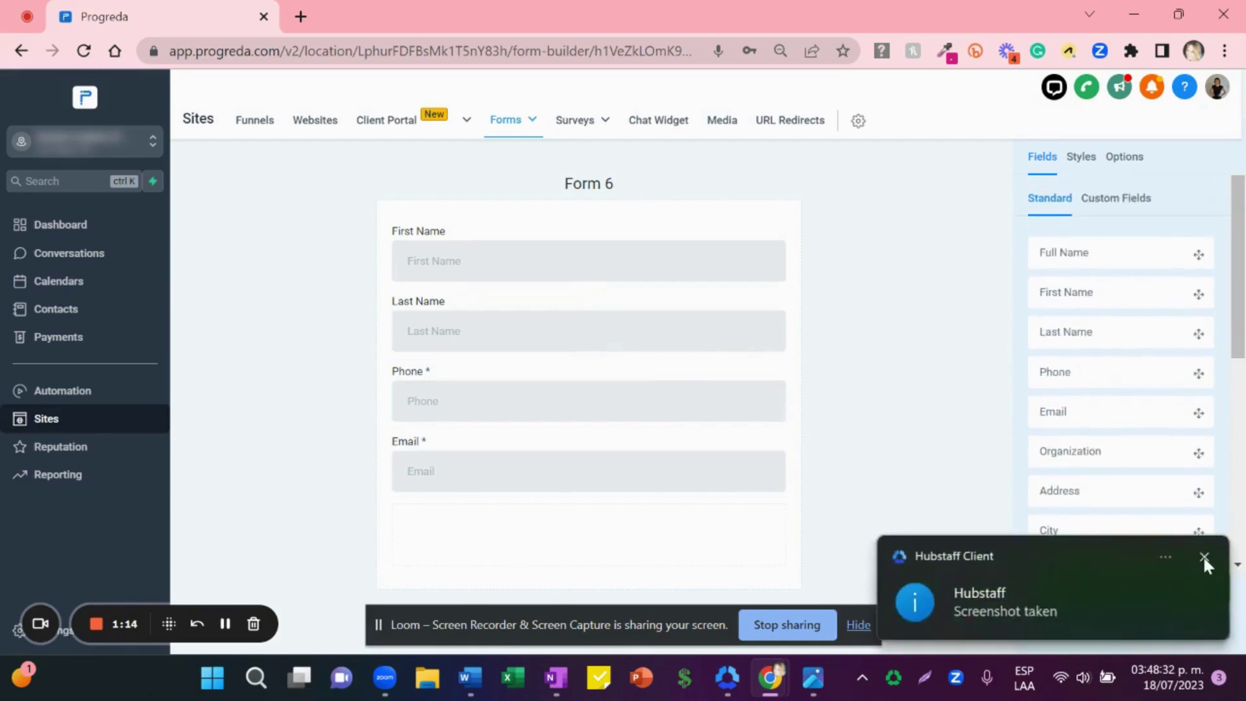
click(1205, 560)
click(858, 625)
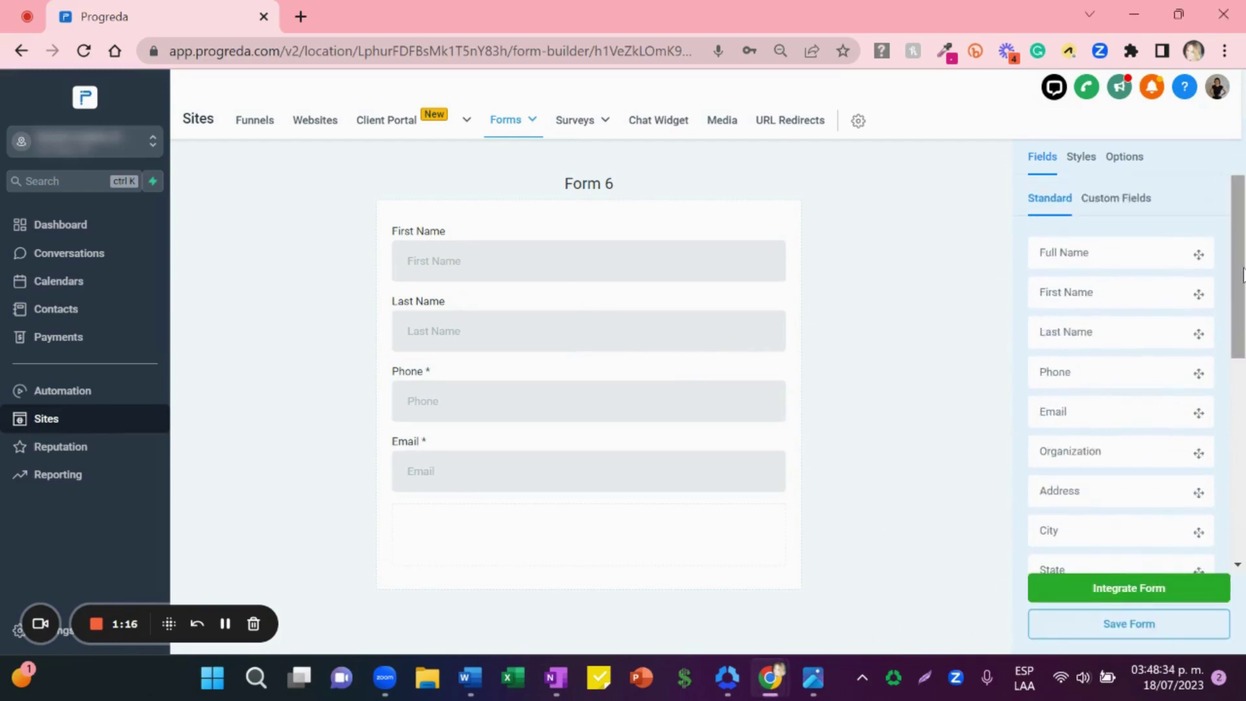
drag(1243, 273, 1240, 471)
drag(1190, 519, 662, 552)
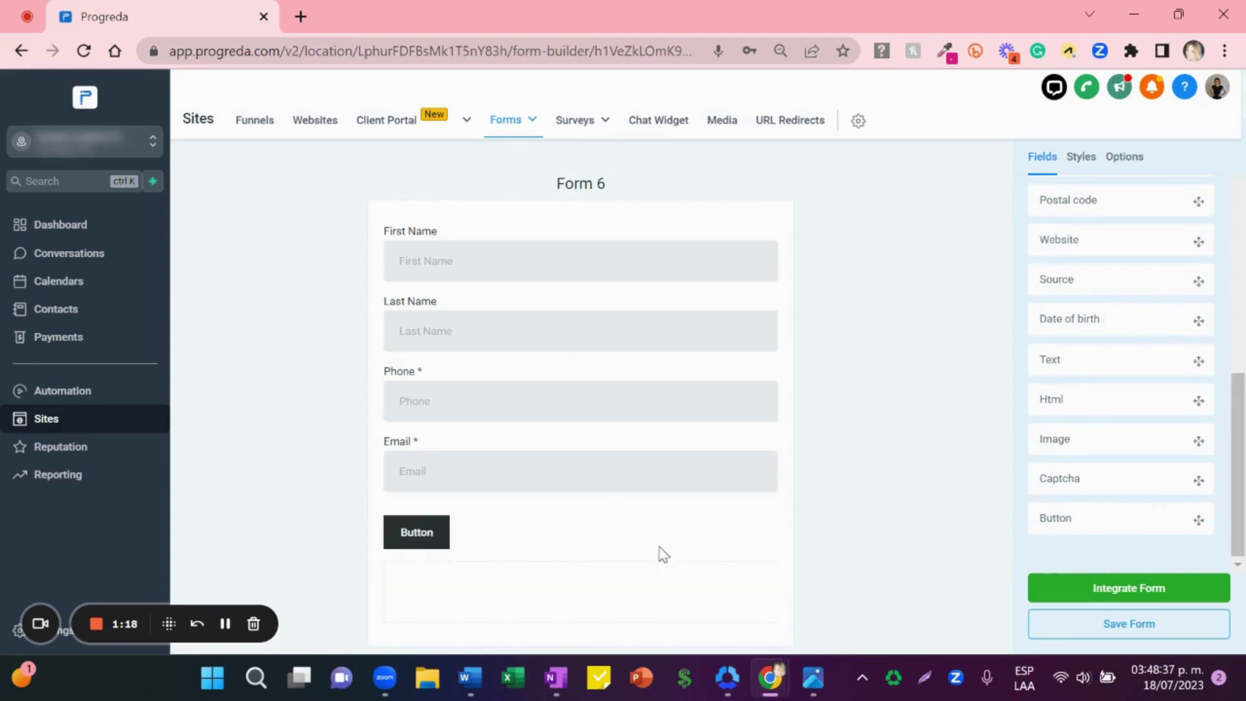
Step: Change the text of the form's button to "Submit"
click(413, 543)
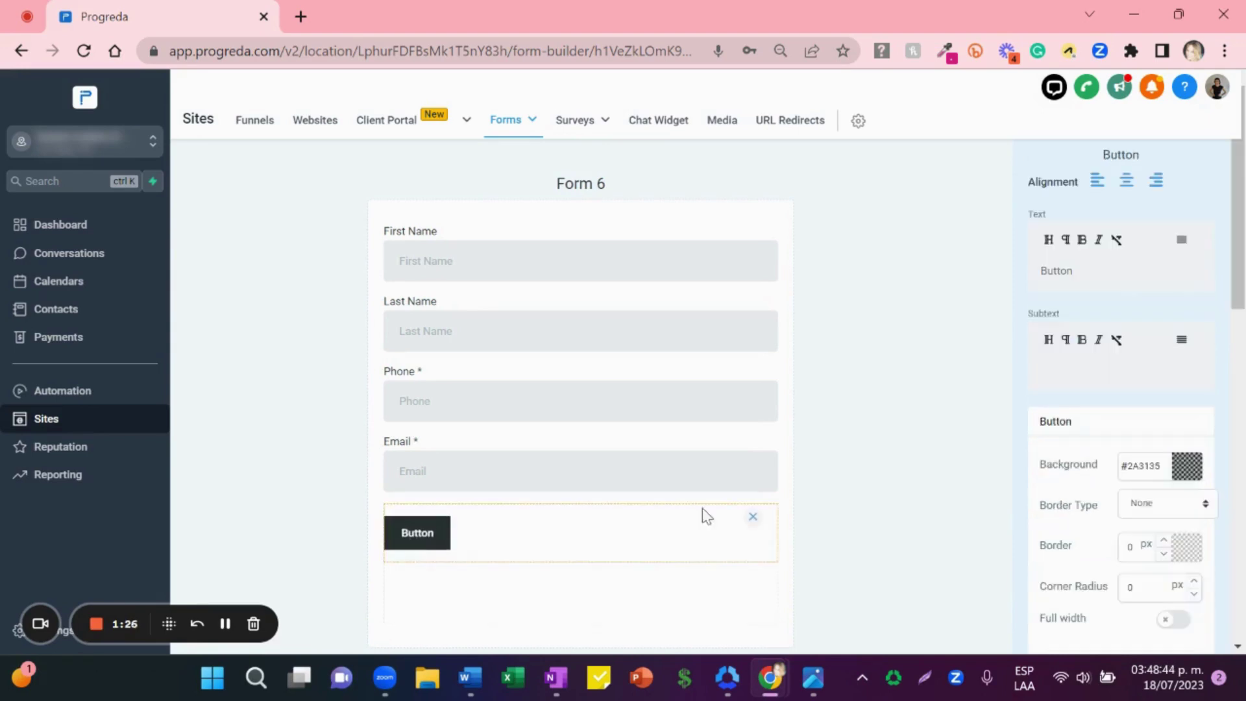
click(1093, 279)
key(BackSpace)
key(BackSpace)
key(BackSpace)
key(BackSpace)
key(BackSpace)
key(BackSpace)
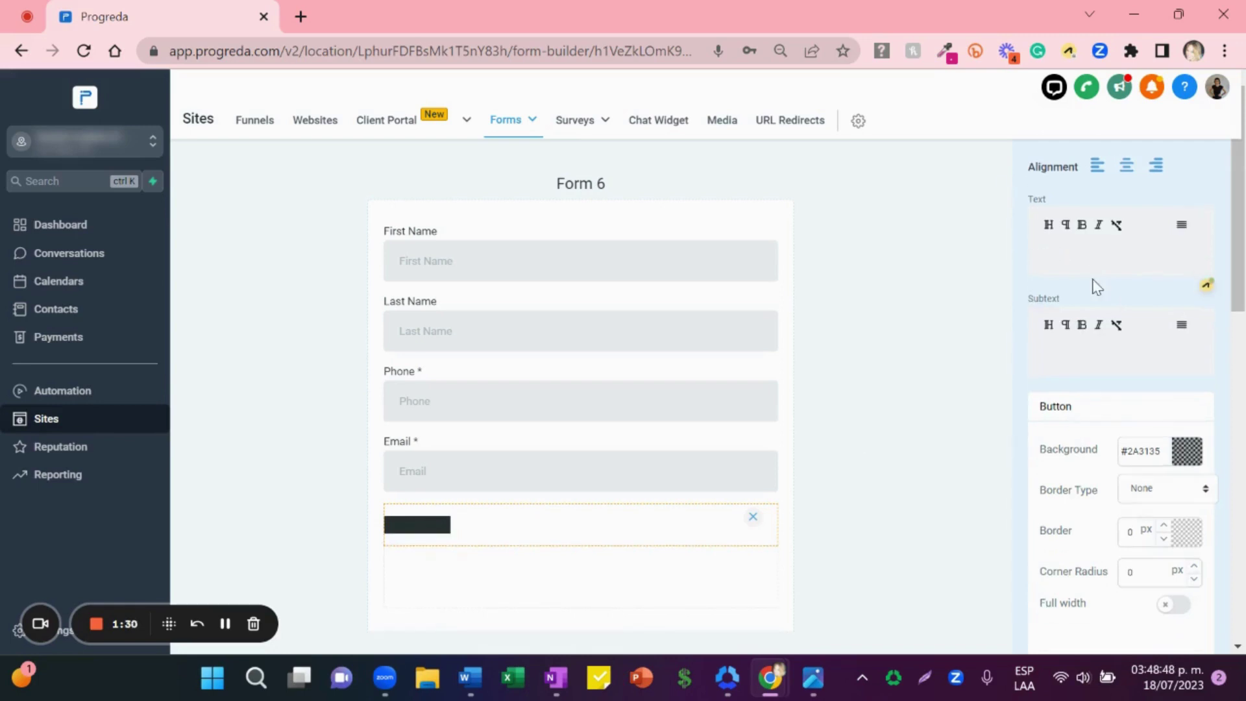
text(Submi)
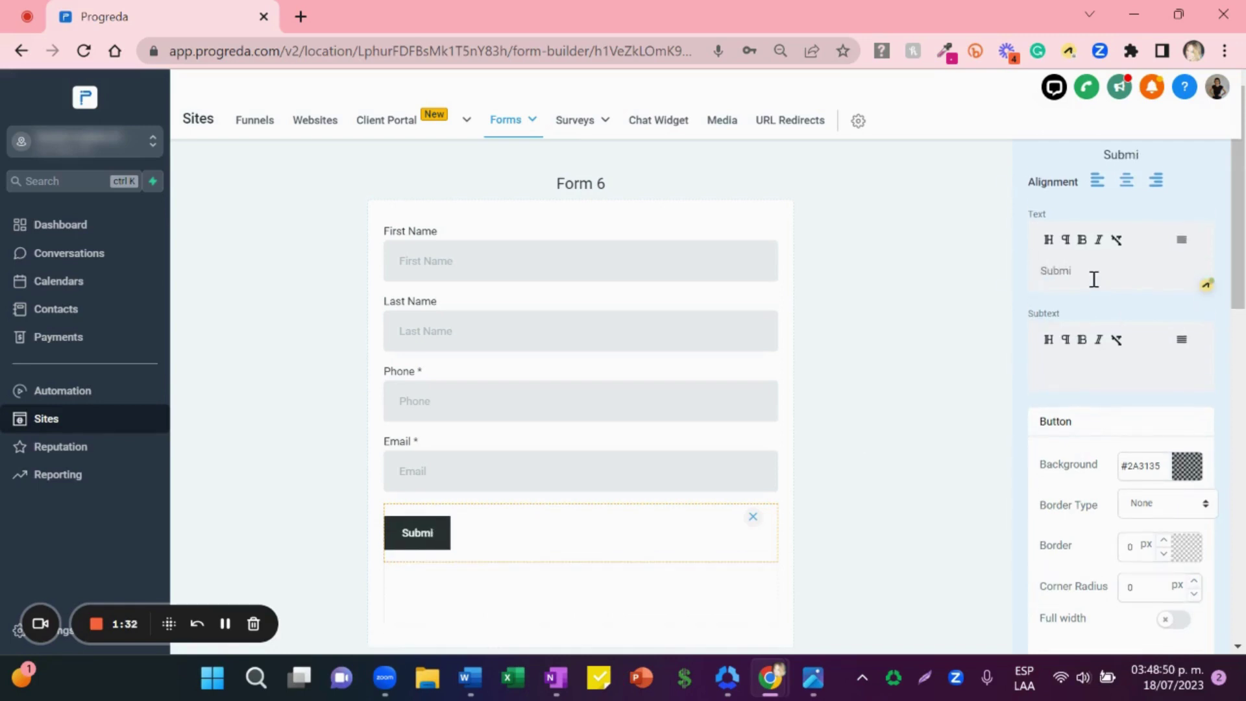
text(t)
click(914, 414)
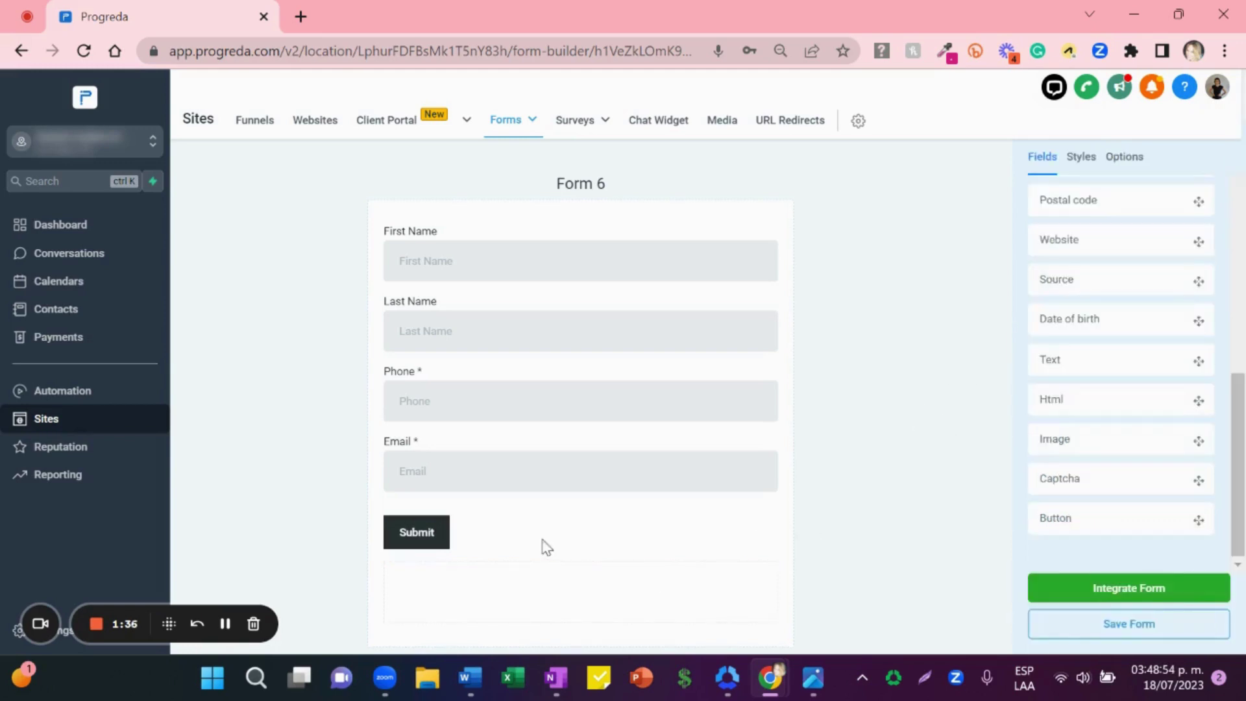
Step: Center the Submit button horizontally in the form
click(421, 538)
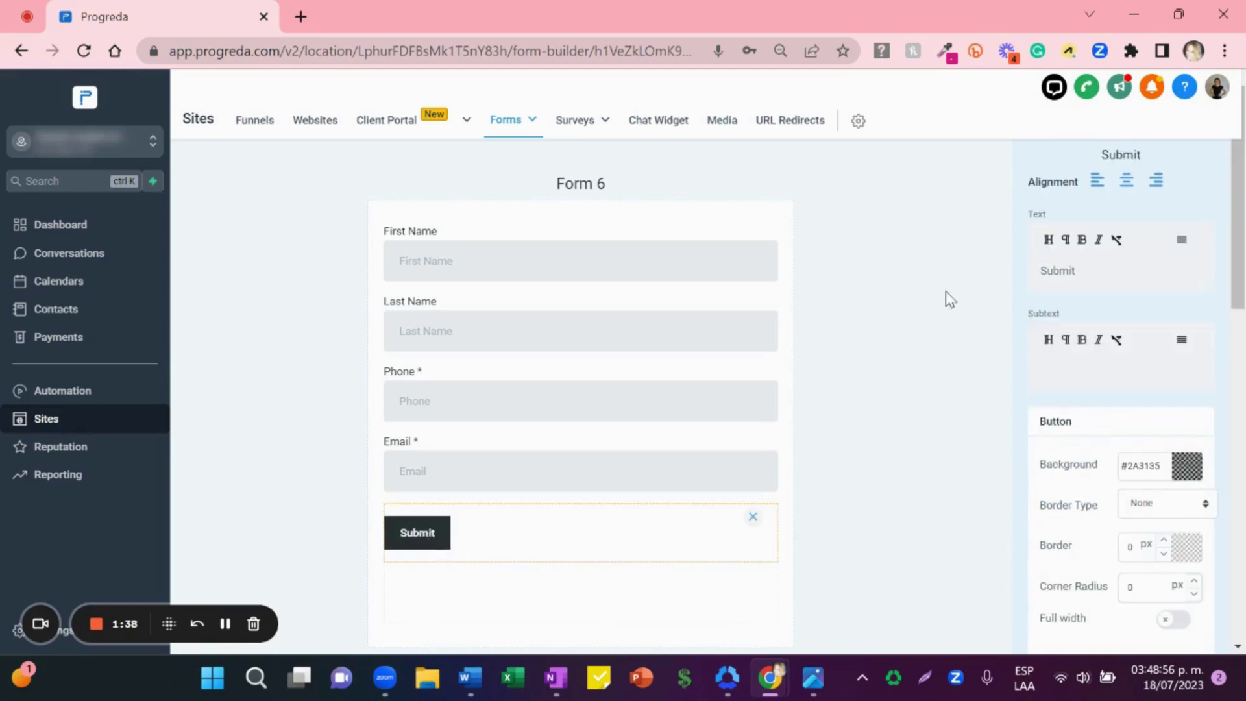
click(1133, 193)
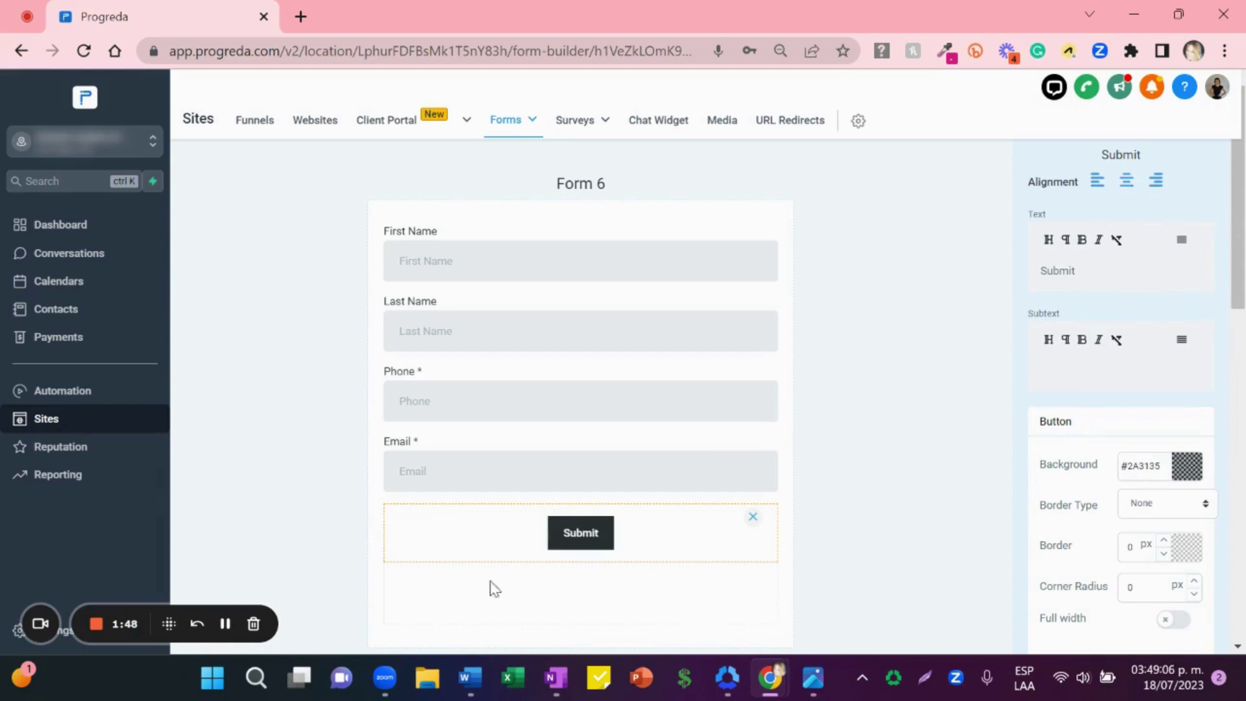
click(872, 501)
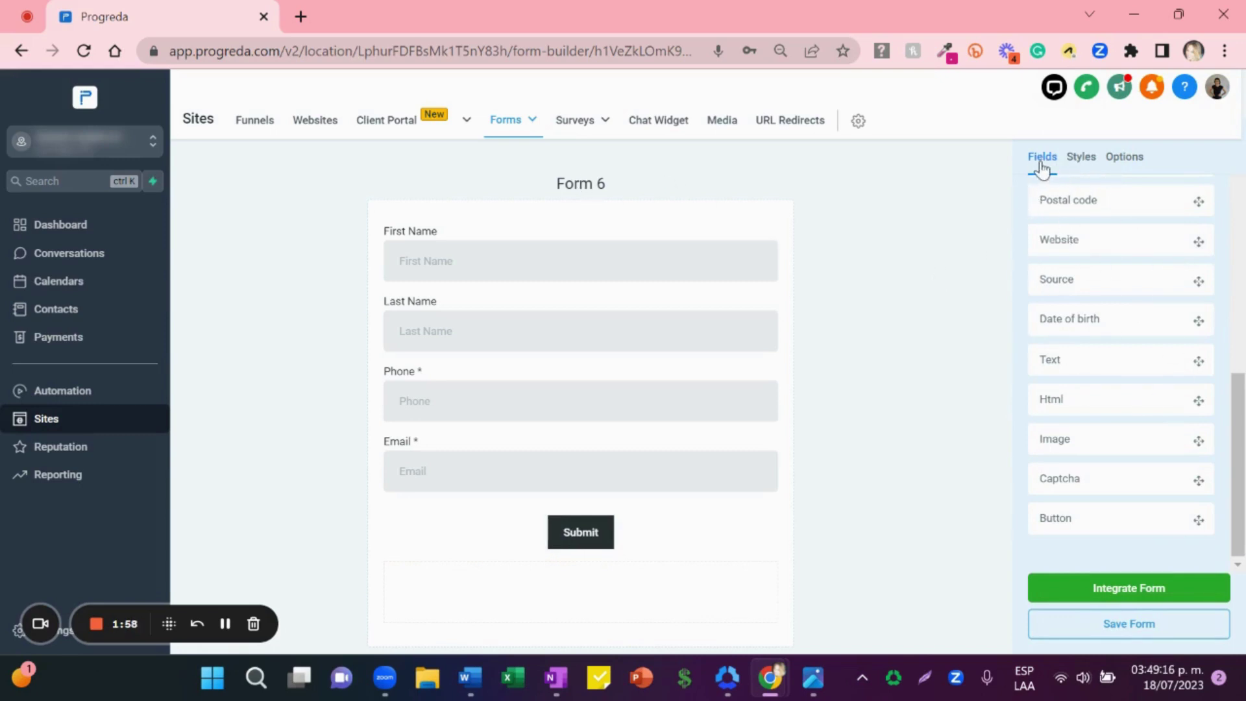
Step: Rename the form as "Consent Form" and save it
click(1129, 161)
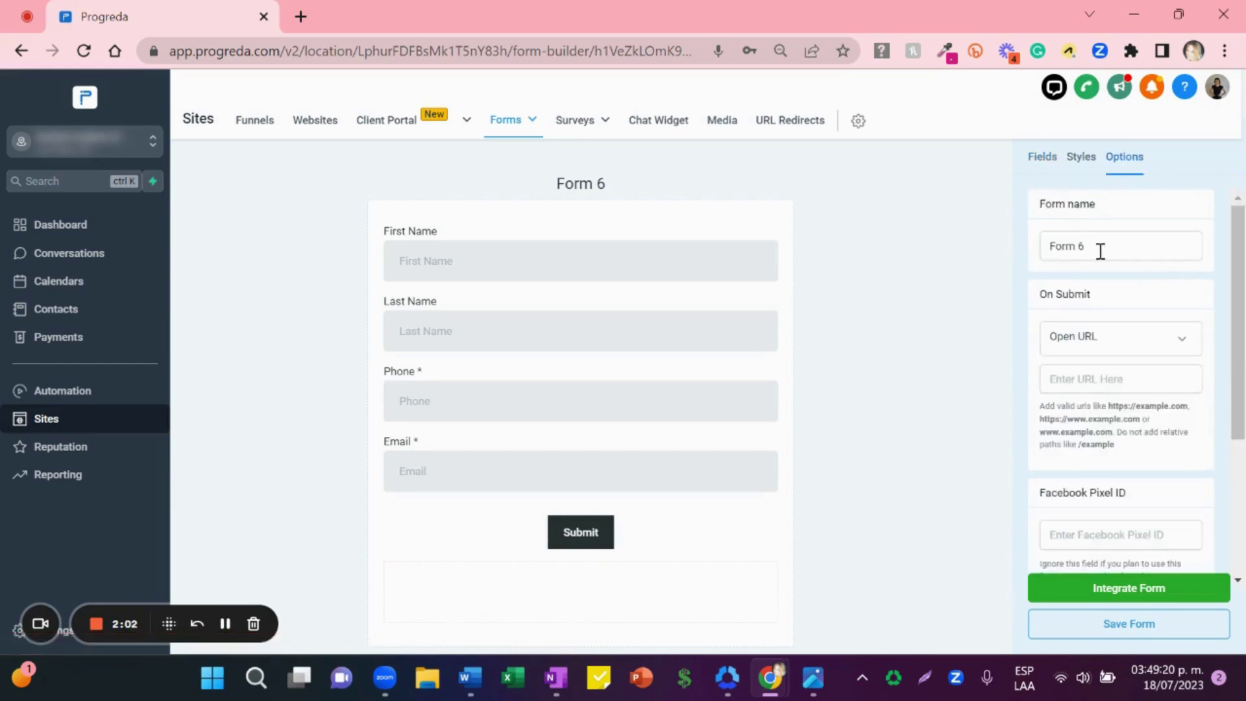
drag(1100, 252, 964, 257)
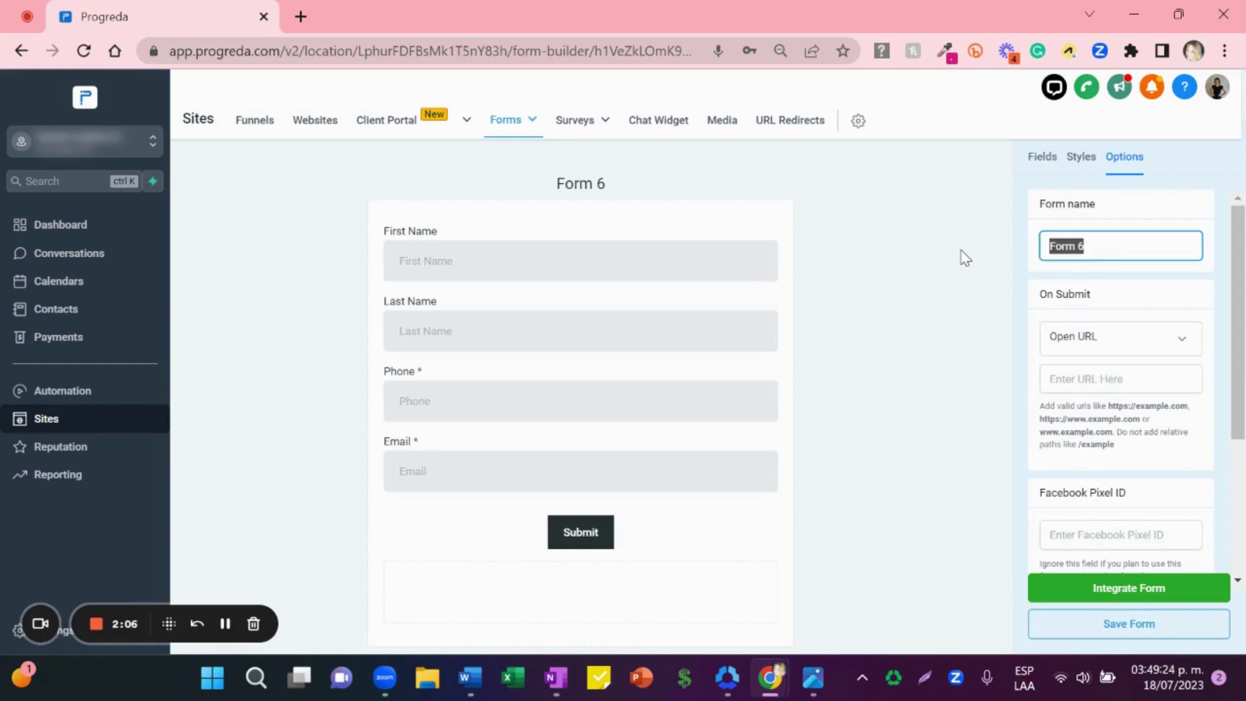
key(BackSpace)
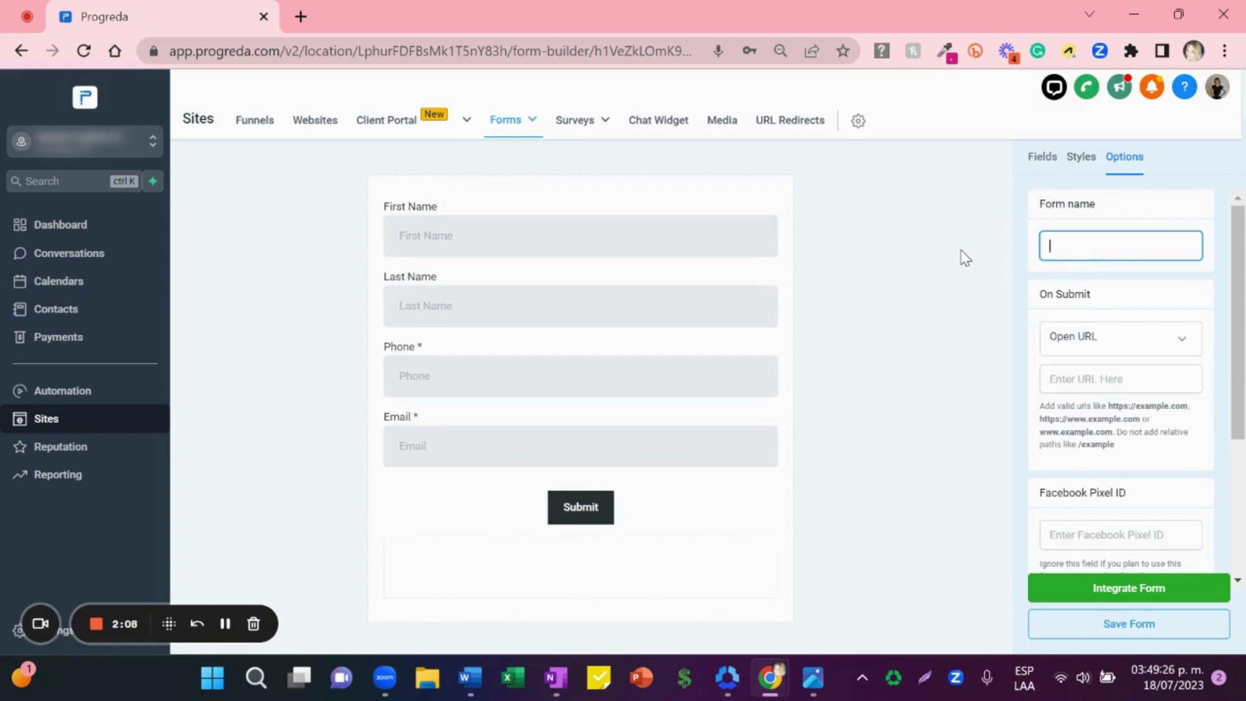
text(Consent)
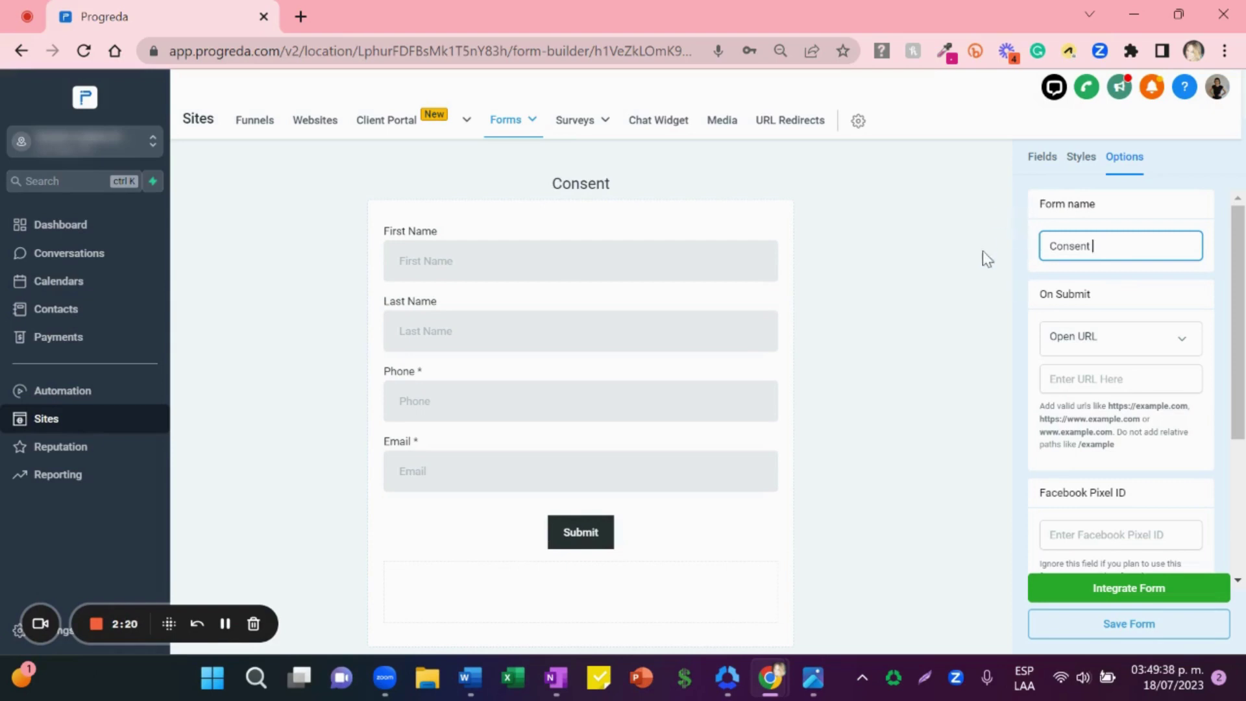
text(Form)
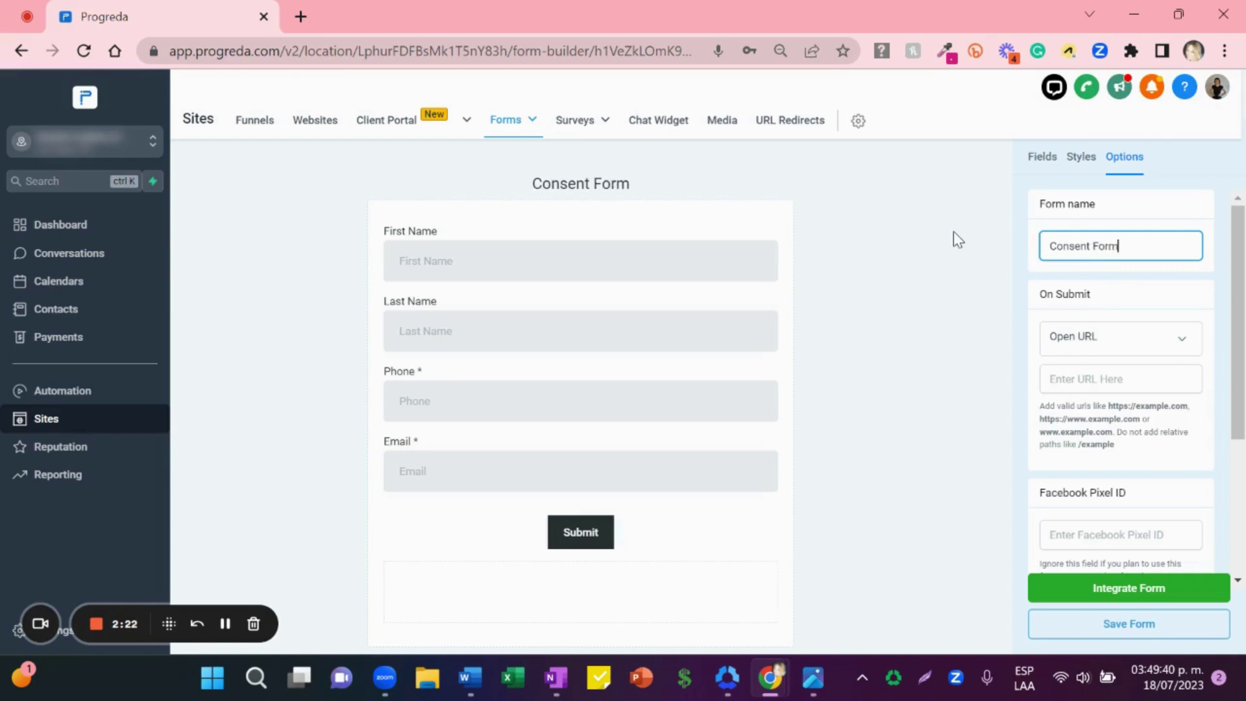
click(842, 432)
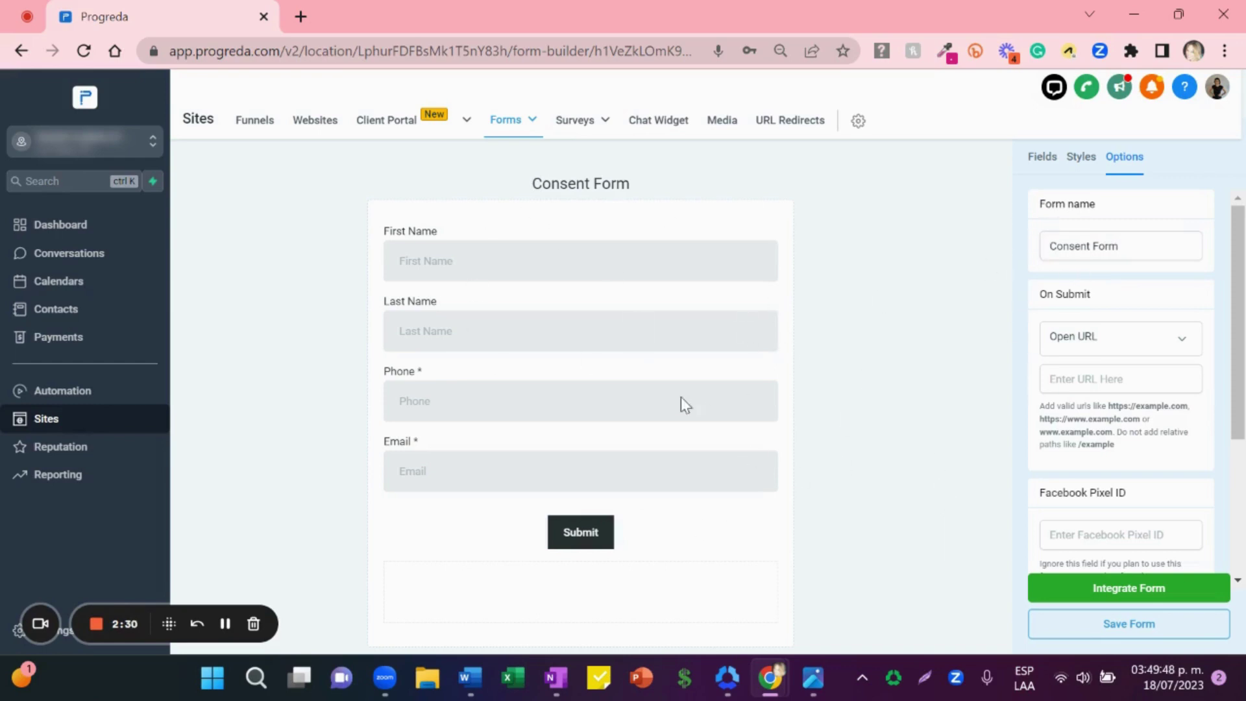
click(1064, 626)
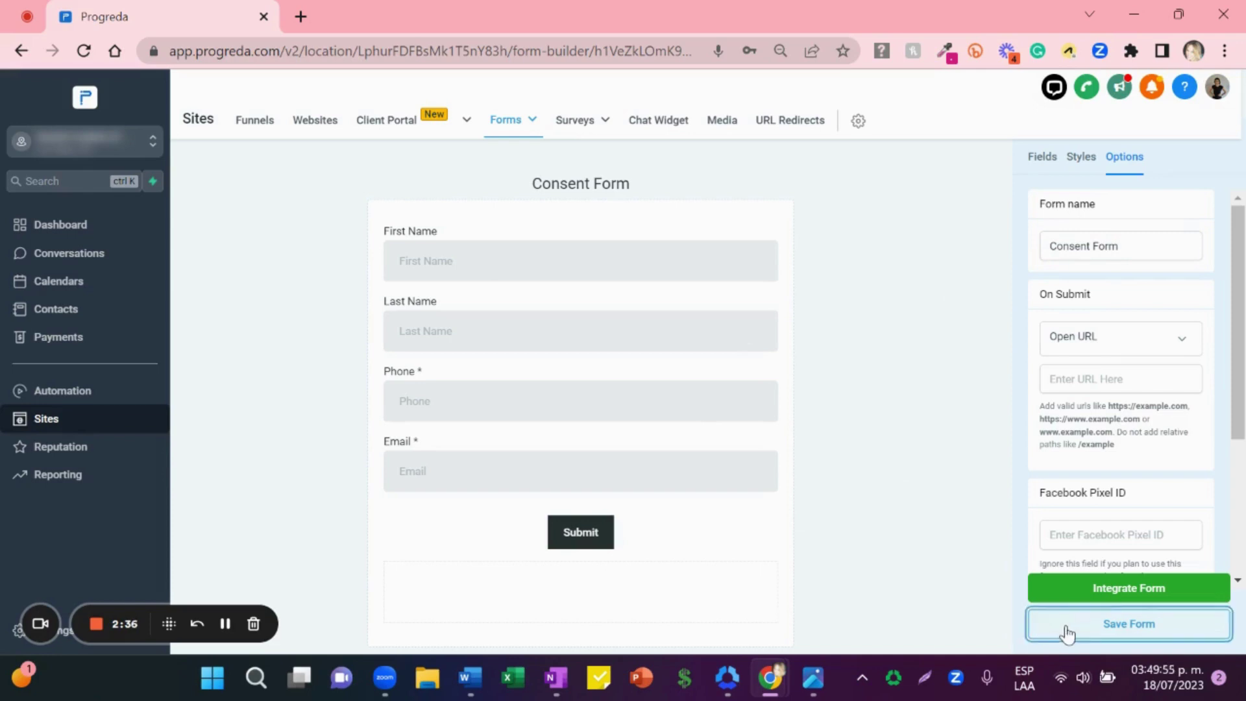
Step: Display the custom fields available for the Consent Form
click(1043, 158)
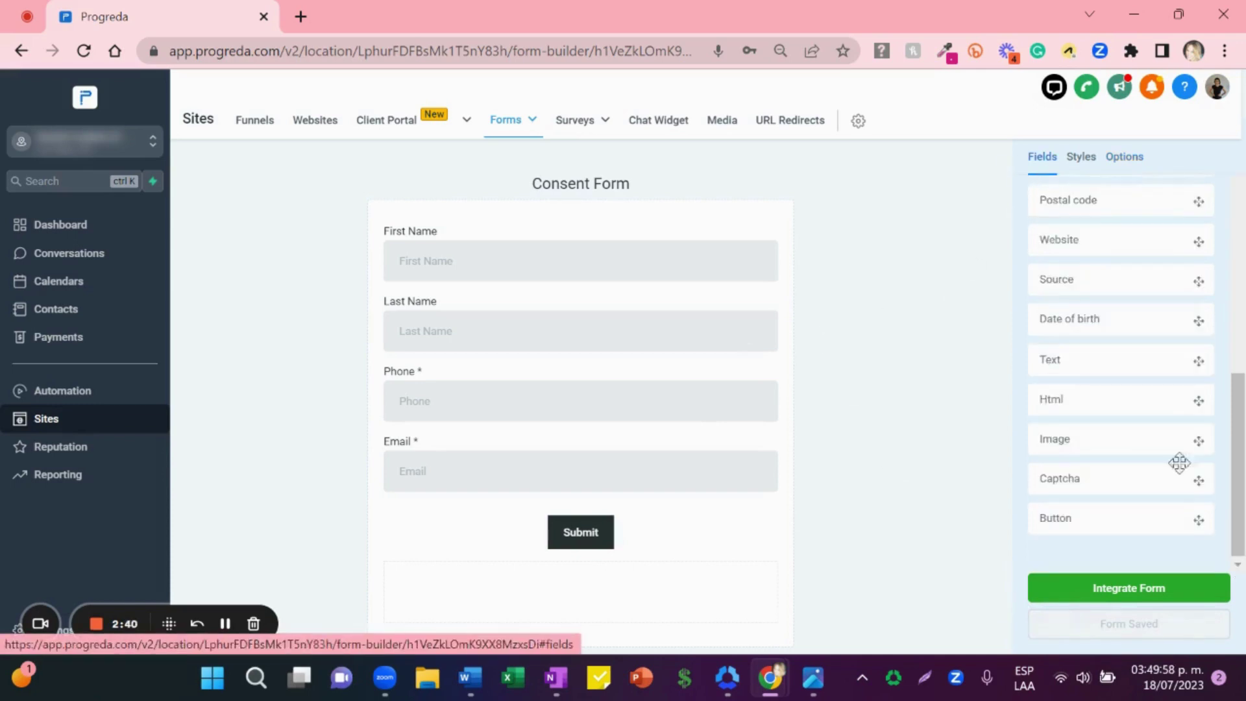
drag(1242, 519, 1240, 231)
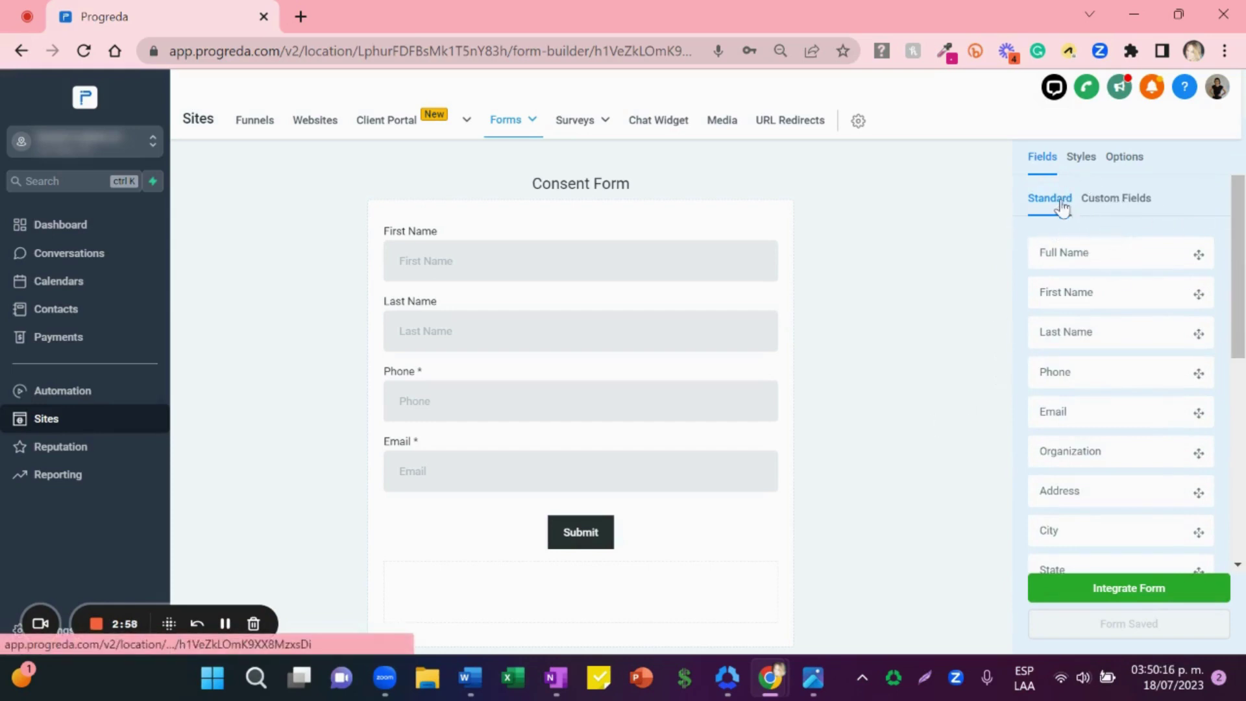
click(1113, 199)
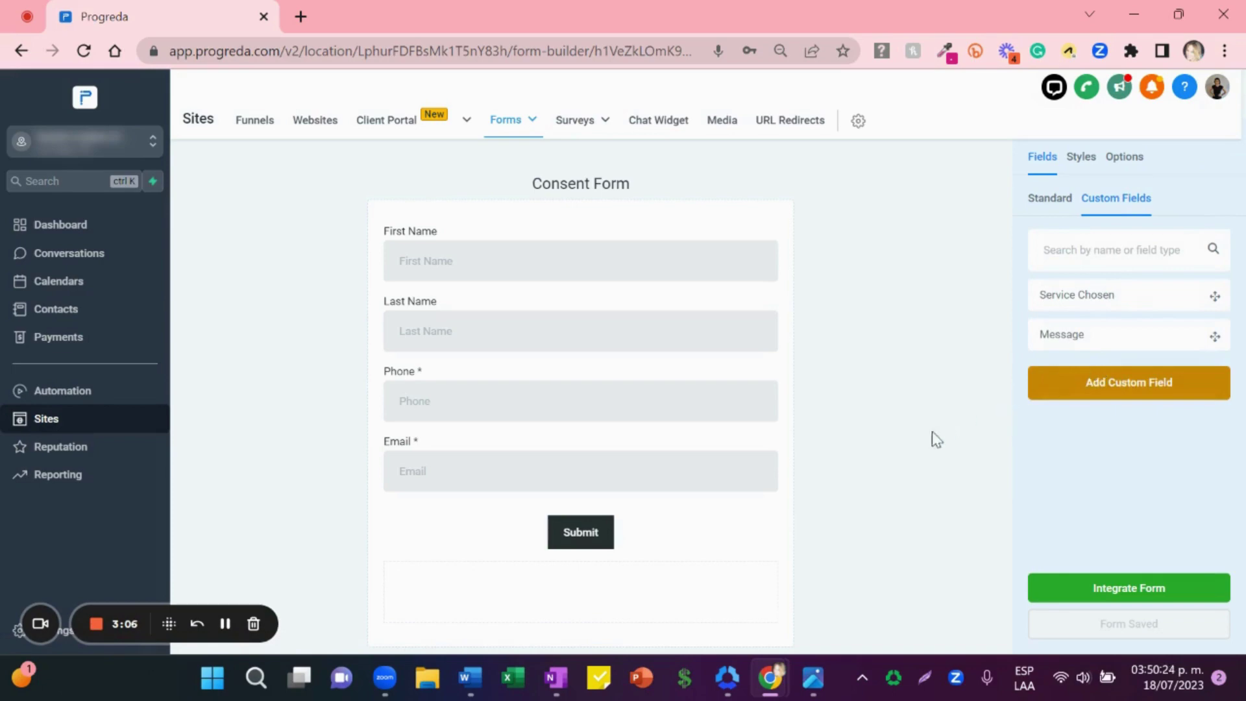
Step: Switch to the Word document and copy question 1, about antidepressants or mood-altering medications, for use in the form builder
click(470, 677)
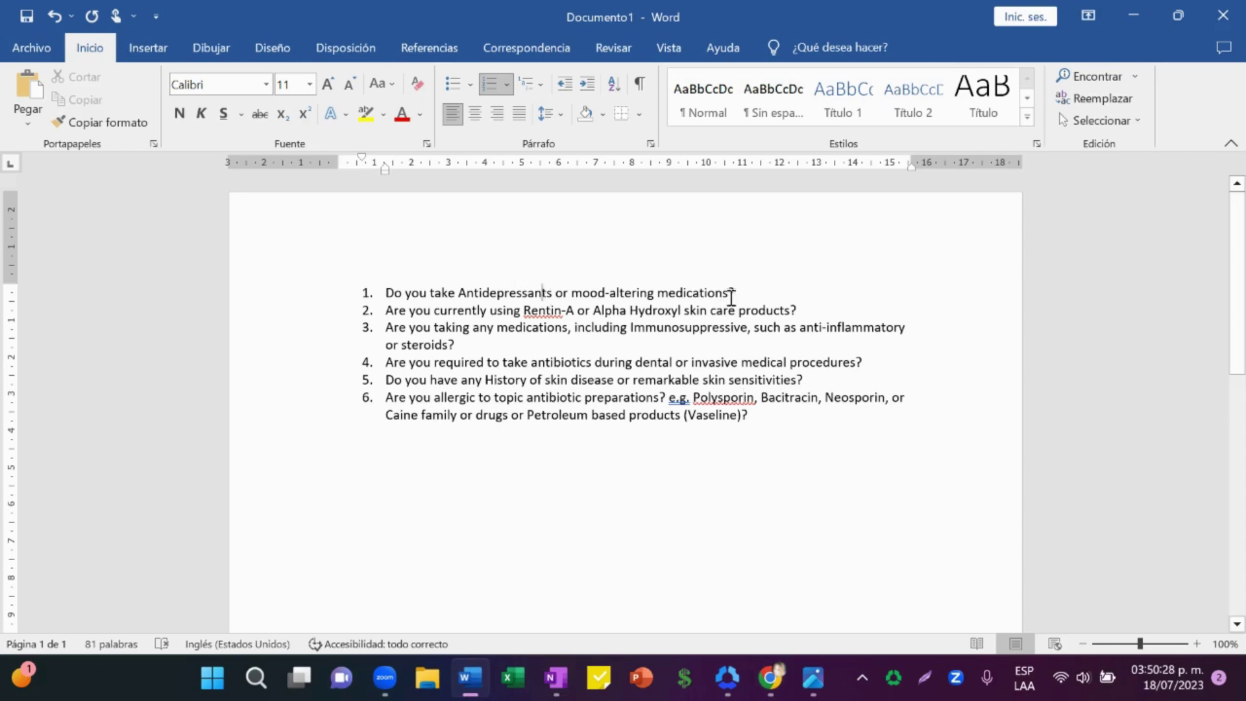
drag(751, 296, 387, 293)
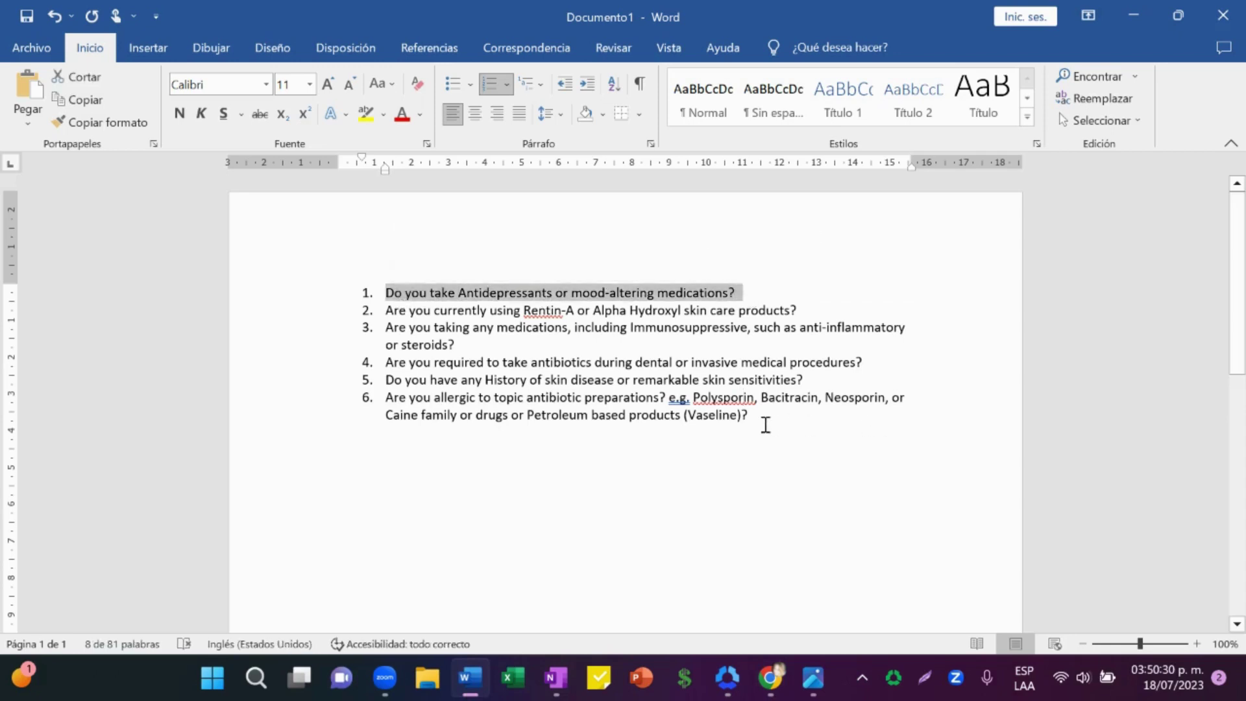
drag(765, 423, 383, 293)
click(527, 447)
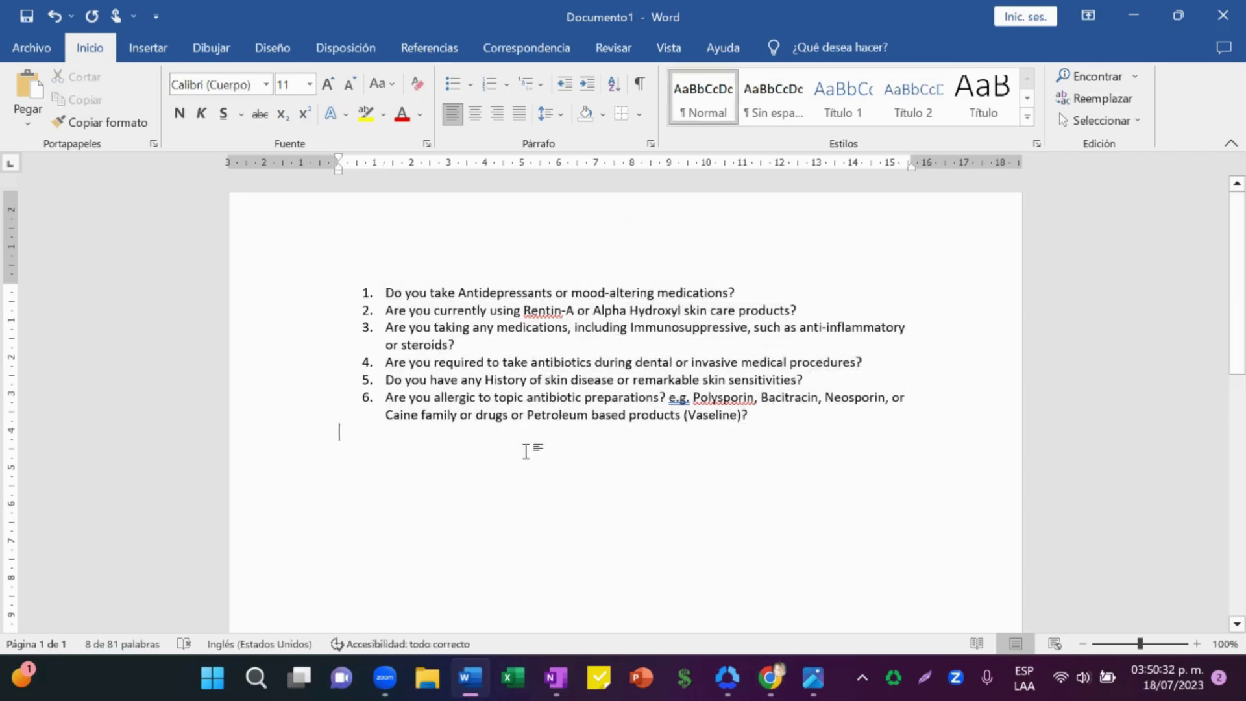
drag(742, 293, 371, 279)
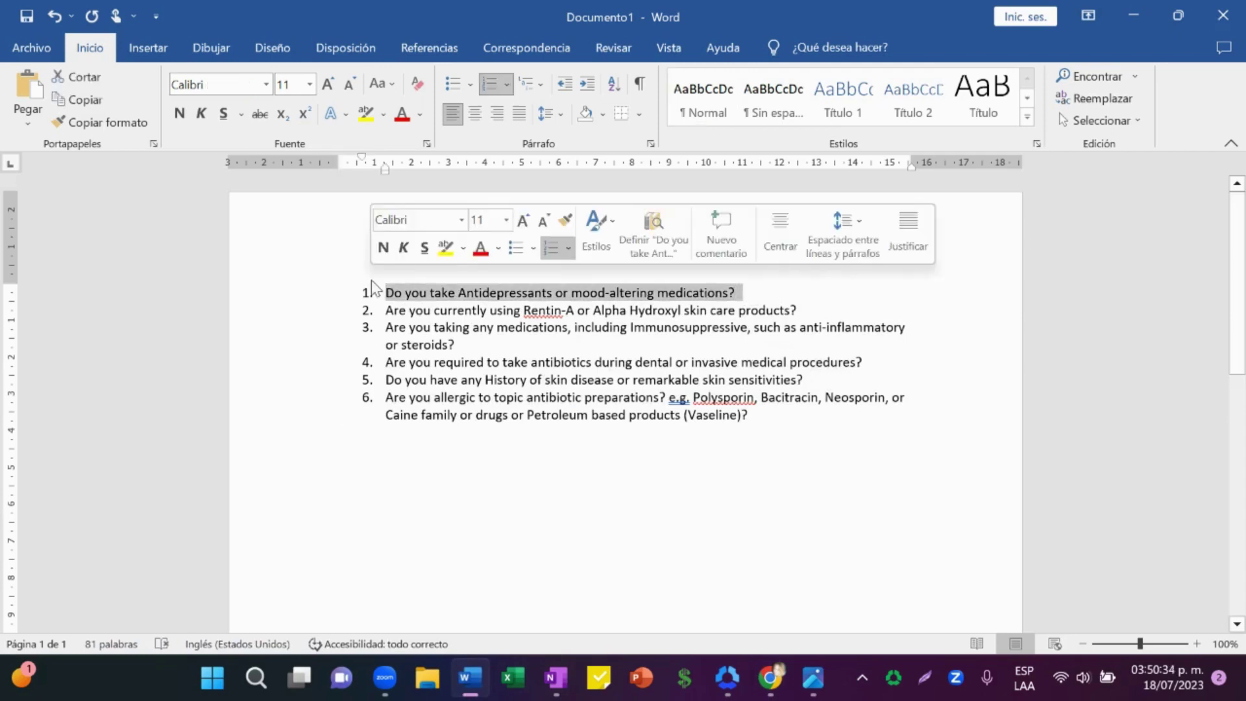
key(alt+Tab)
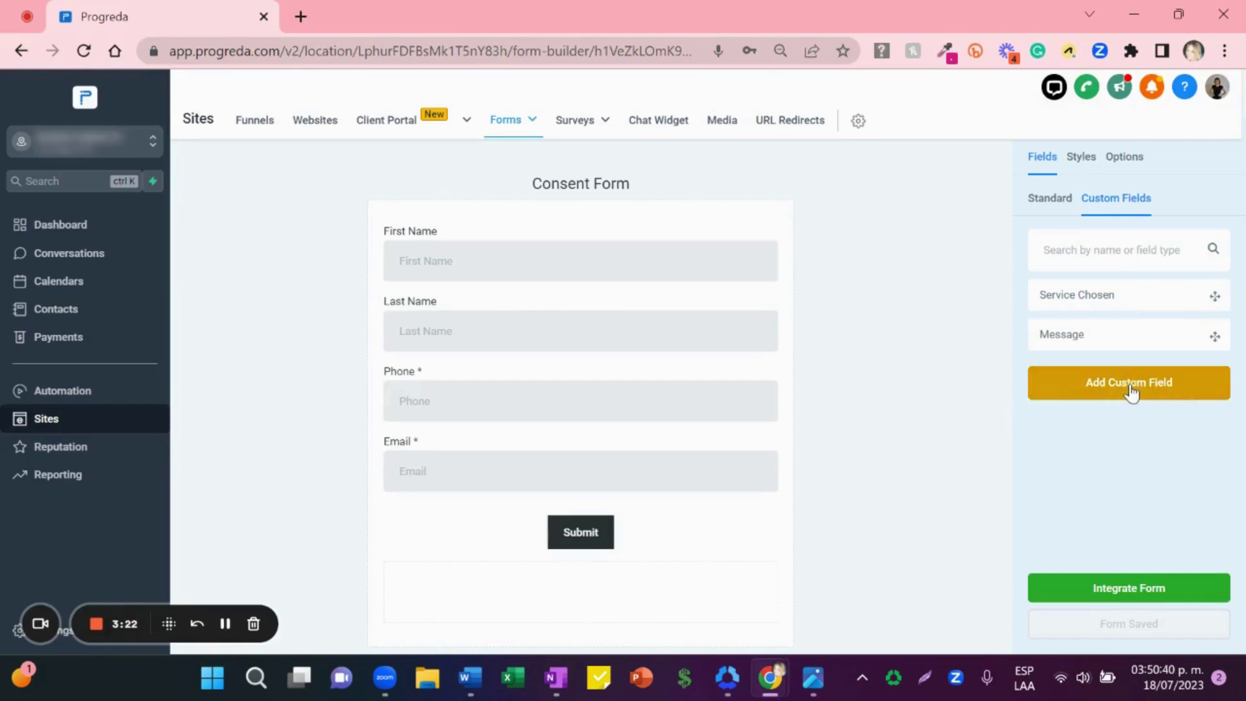
Step: Start a Radio Select custom field named "1. Do you take Antidepressants or mood-altering medications?"
click(1130, 388)
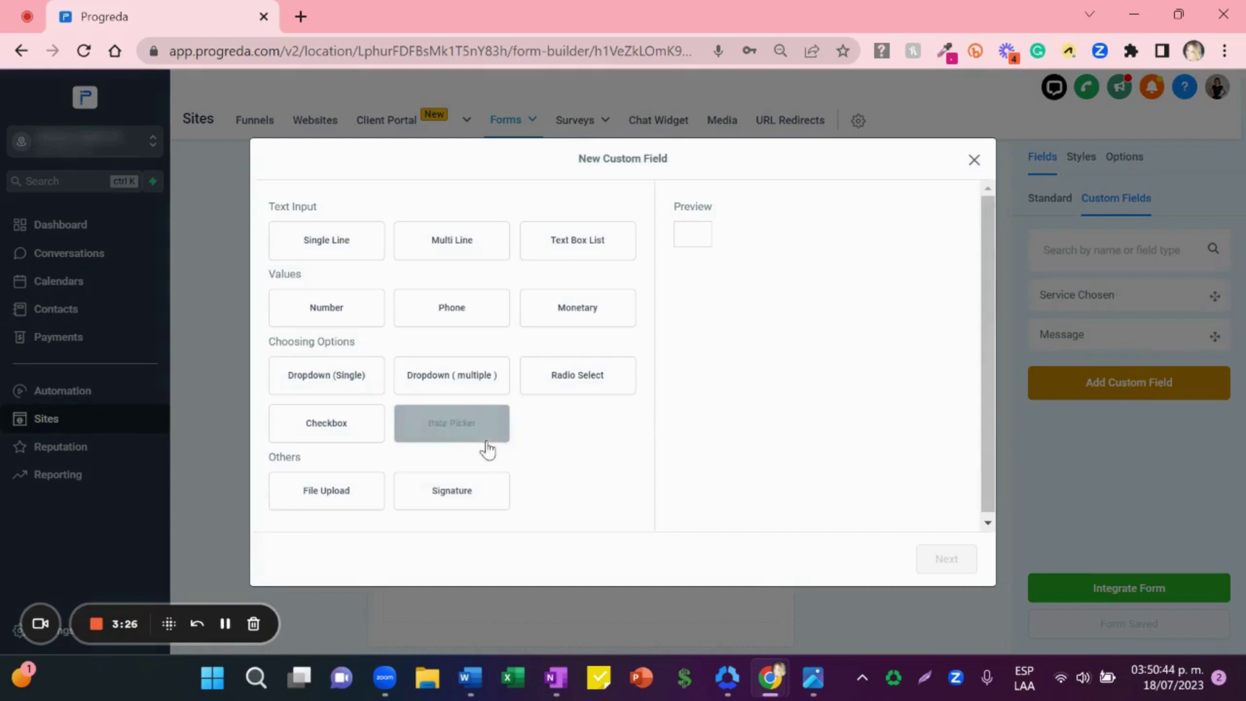
click(483, 388)
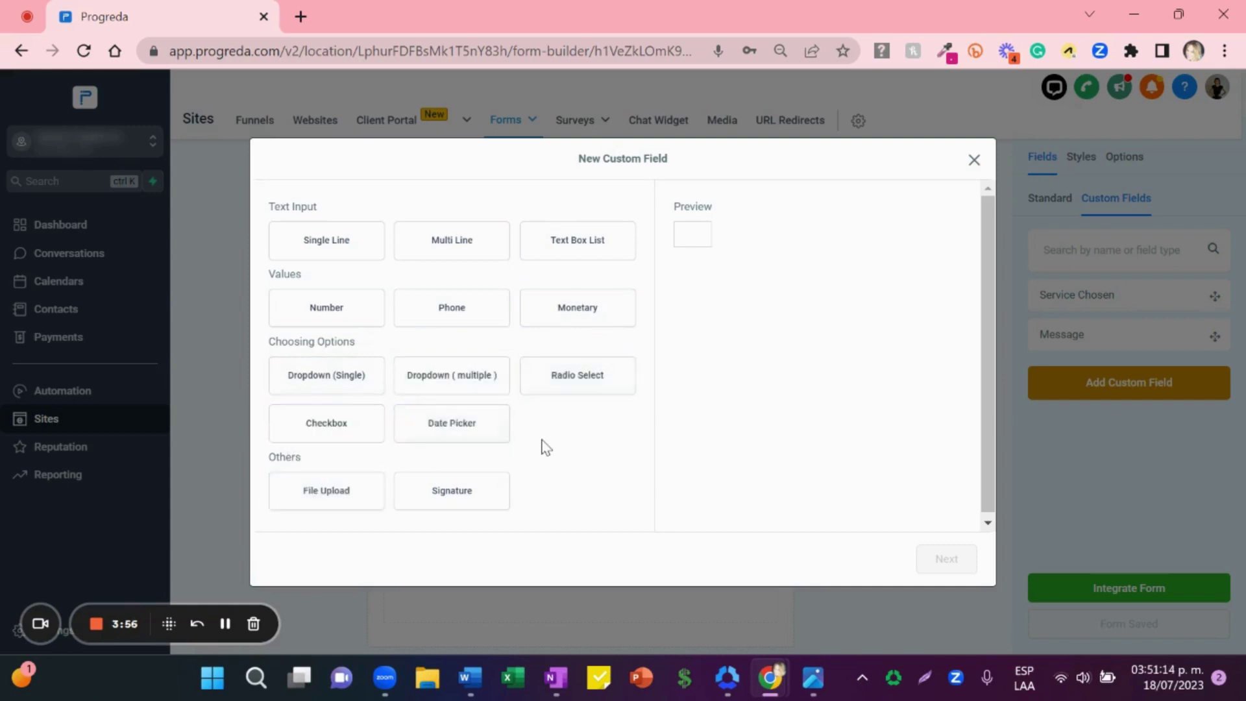
click(575, 392)
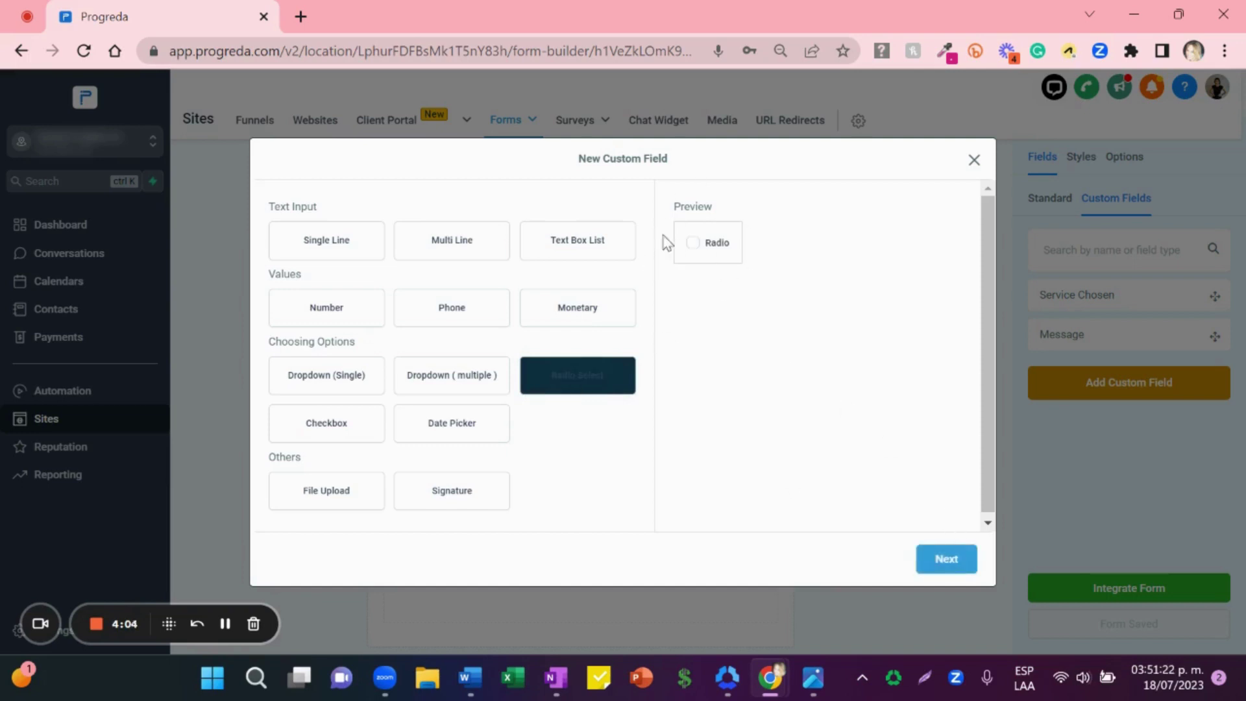
click(935, 567)
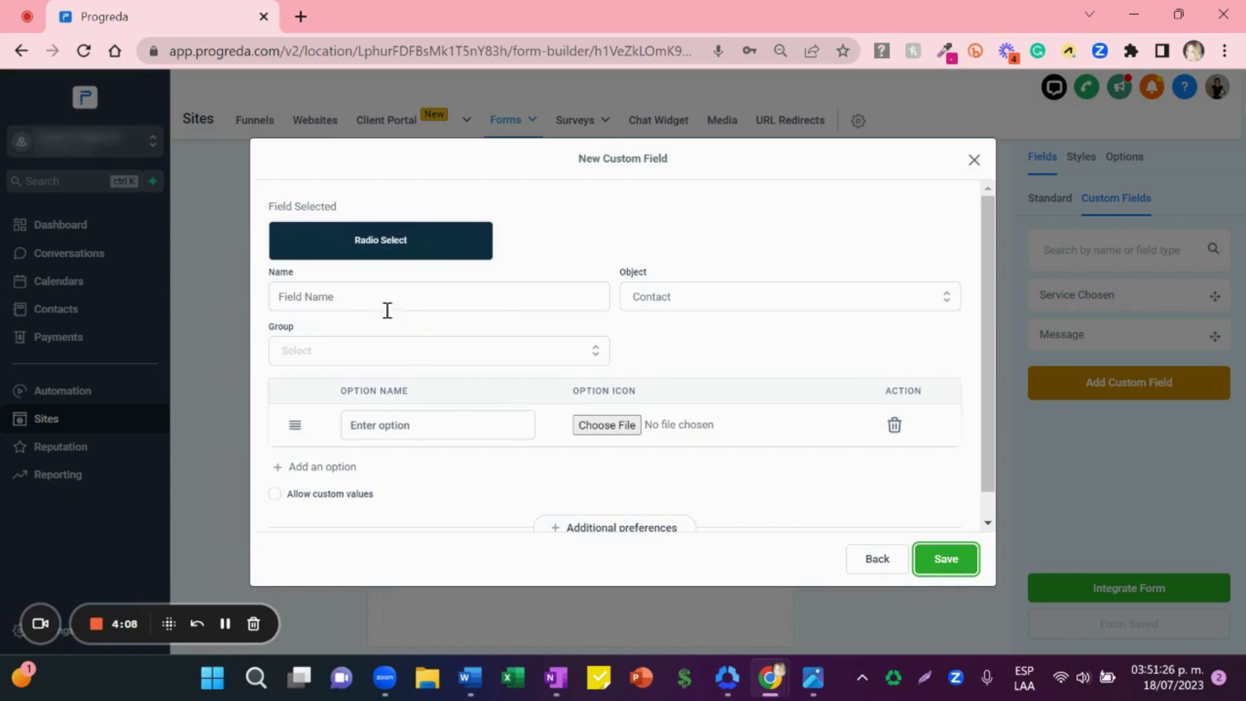
click(365, 292)
text(1. Do you take Antidepressants or mood-altering medications?)
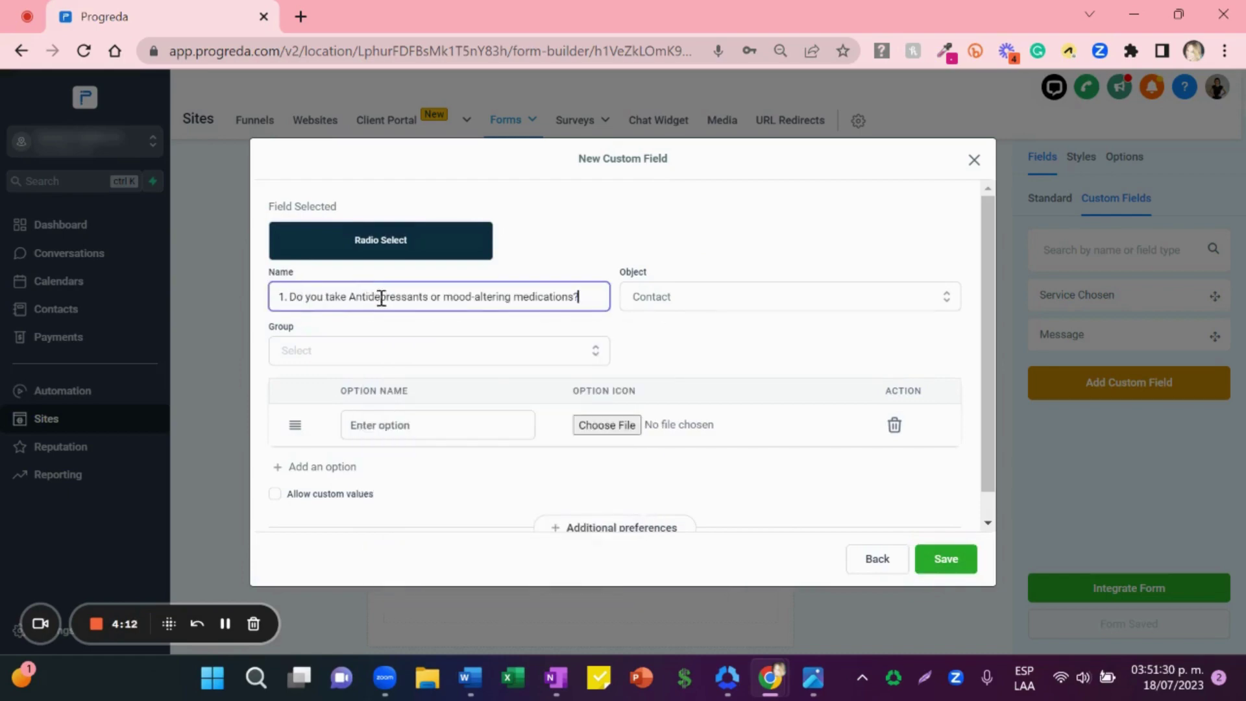
Step: Assign the question 1 custom field to the General Info group
click(669, 310)
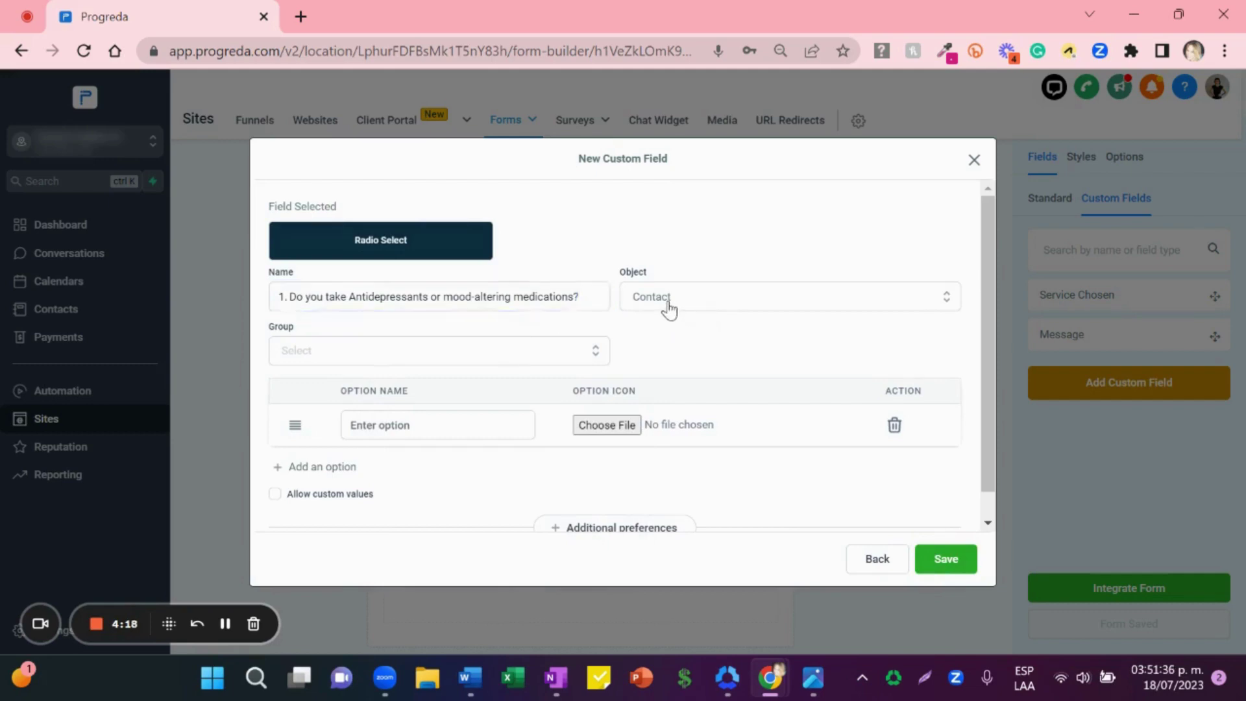
scroll(669, 308, down, 1)
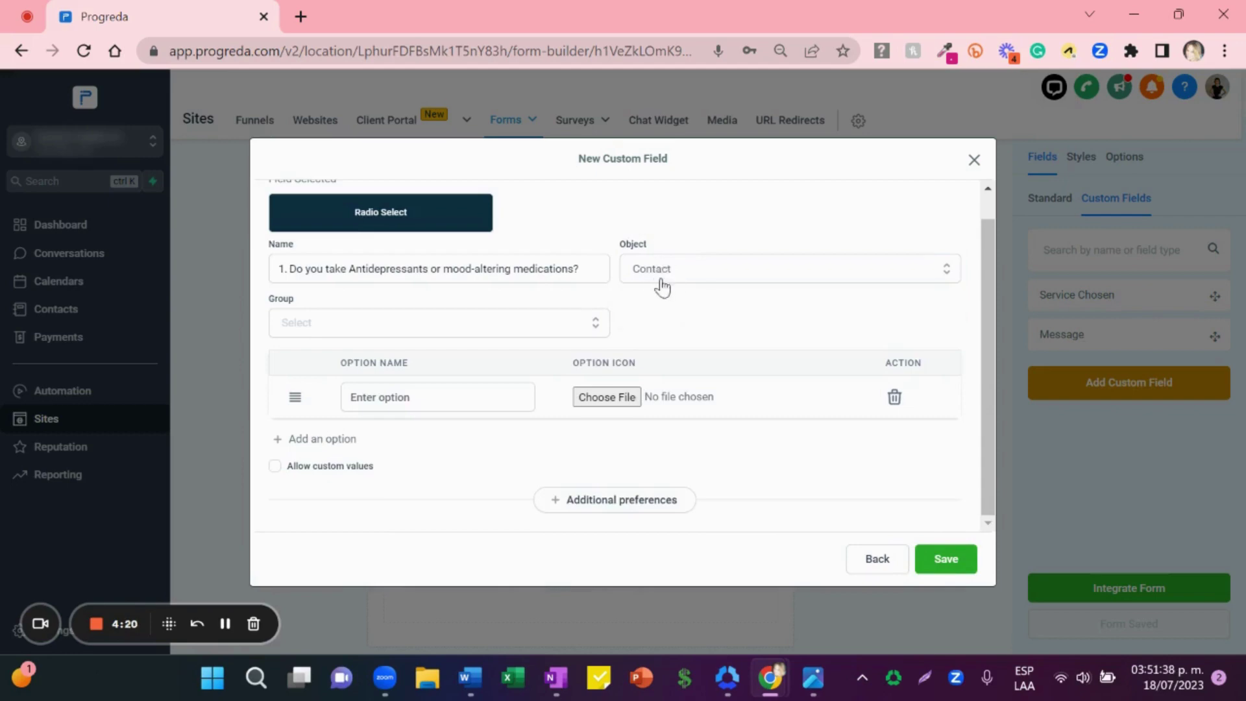
click(475, 329)
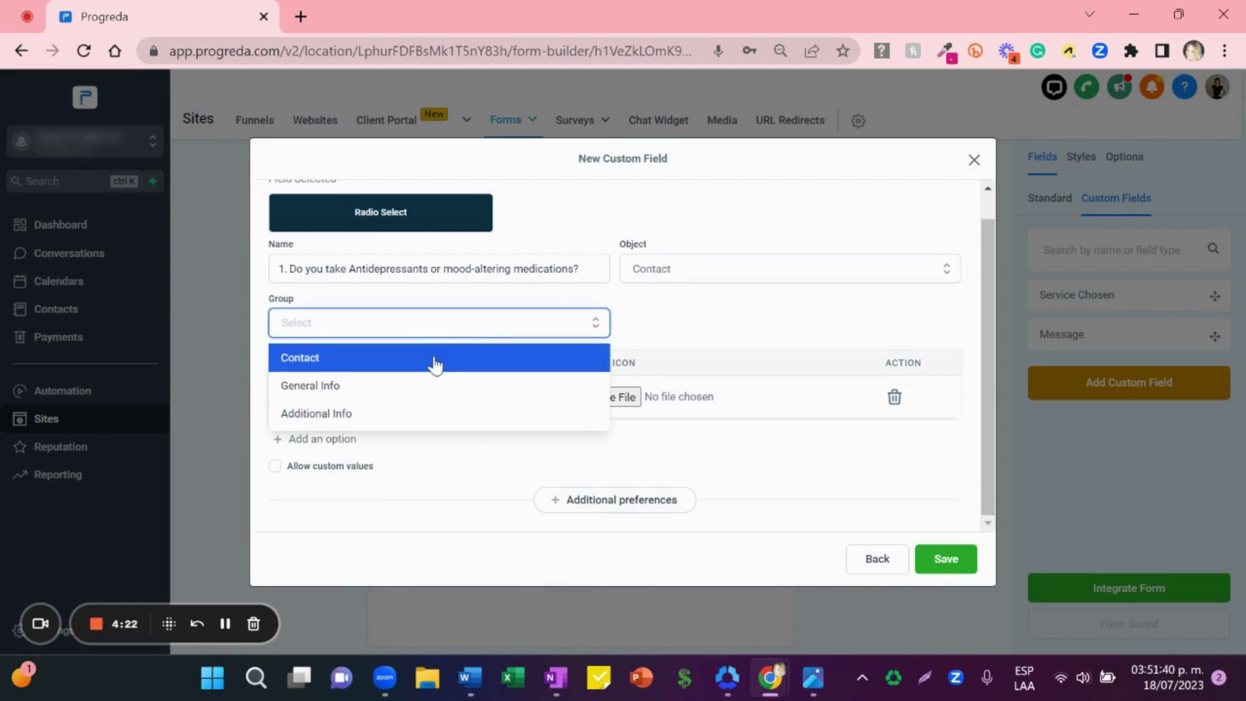
click(350, 392)
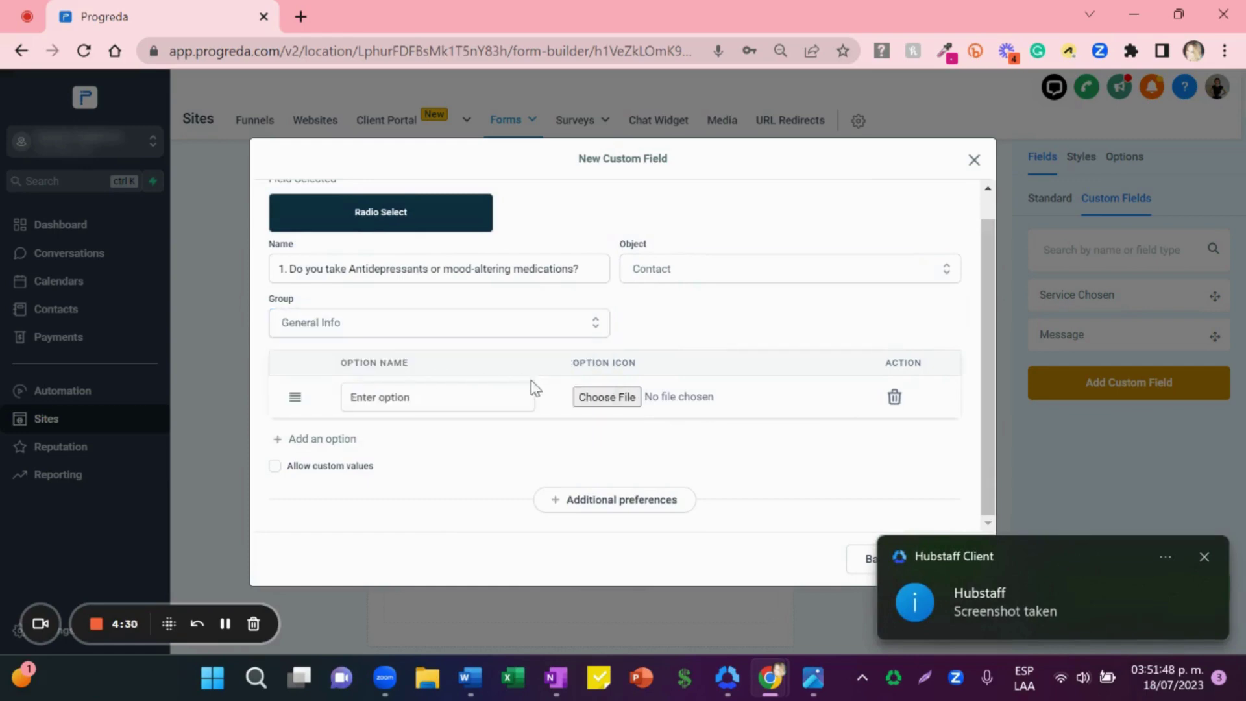
Step: Save the question 1 field with the options "Yes" and "No" and place it between Email and the Submit button
click(441, 398)
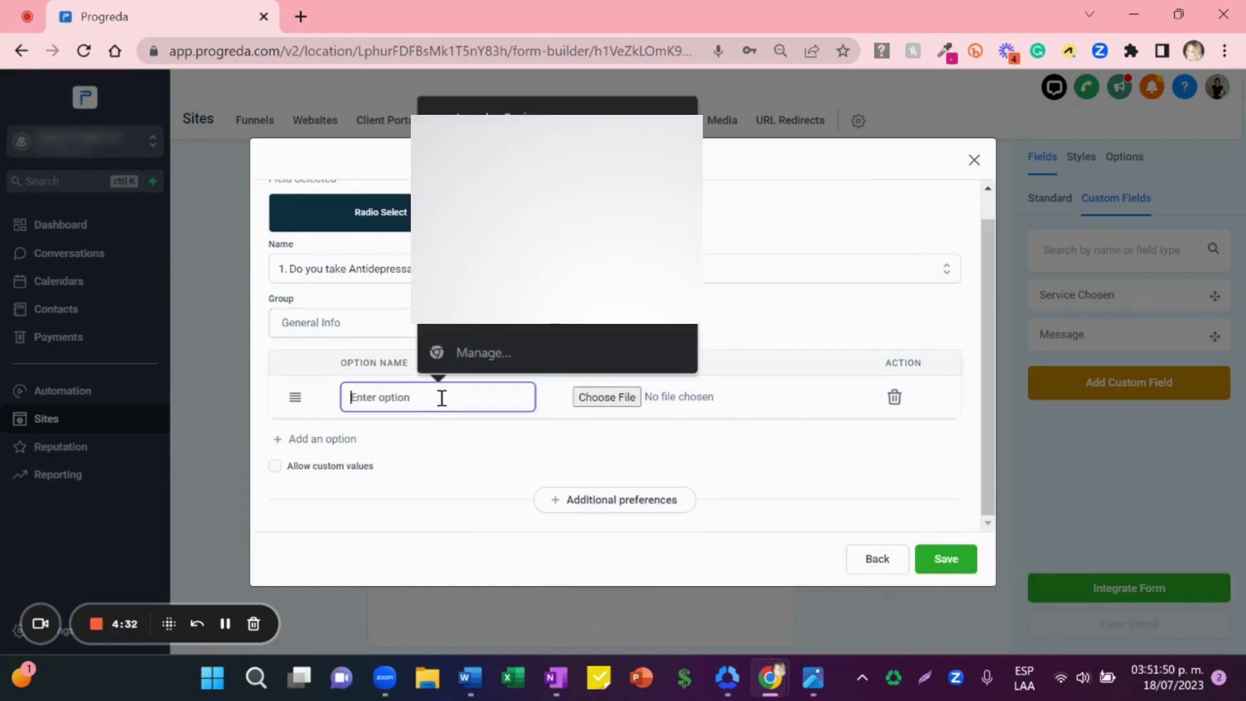
text(Yes)
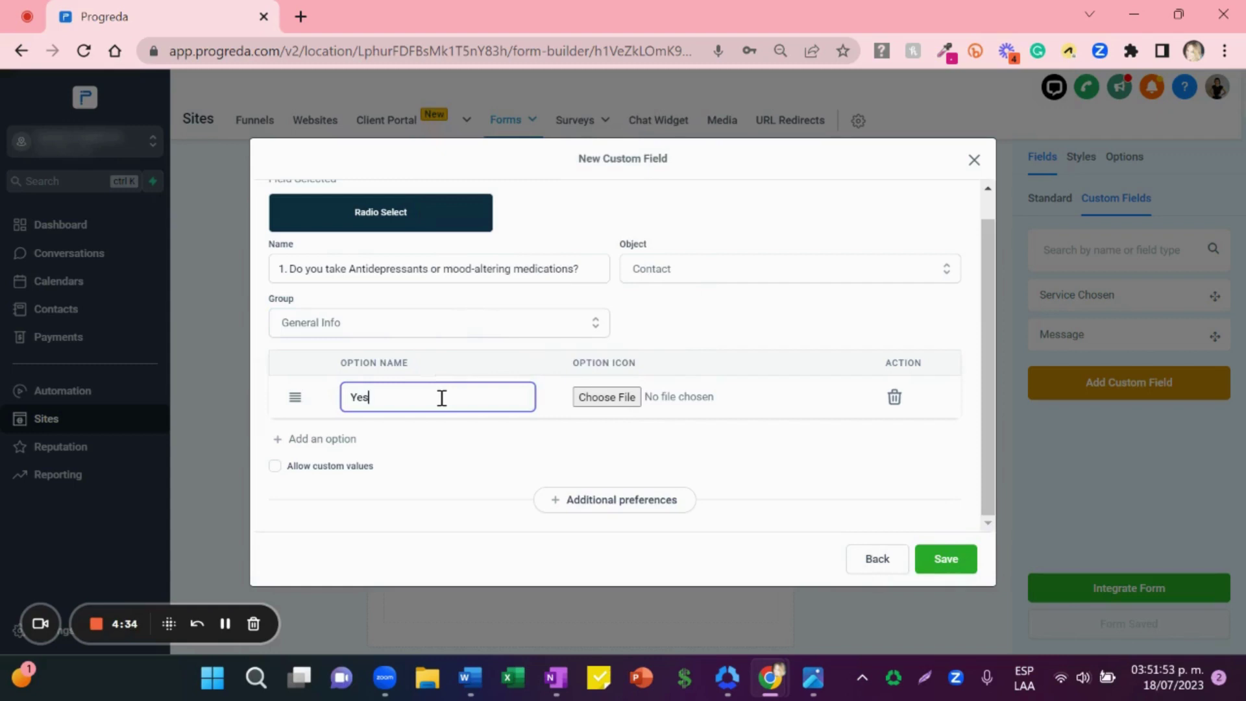
click(325, 440)
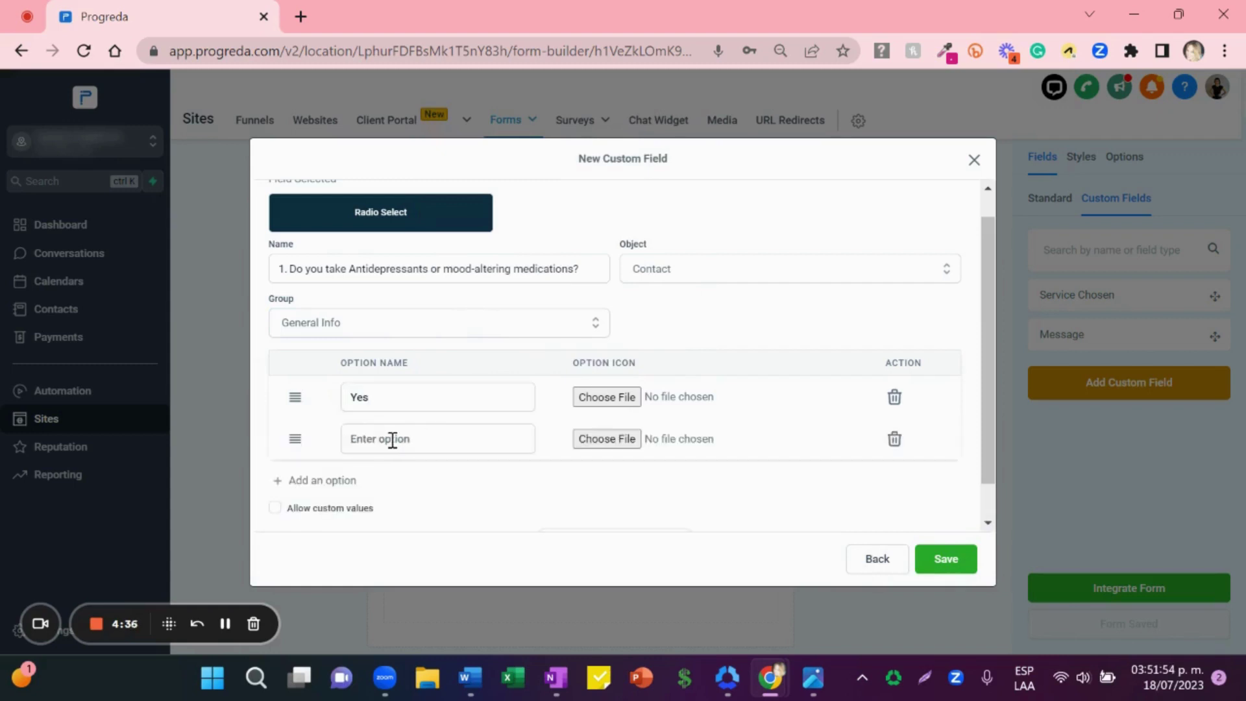
click(394, 439)
text(No)
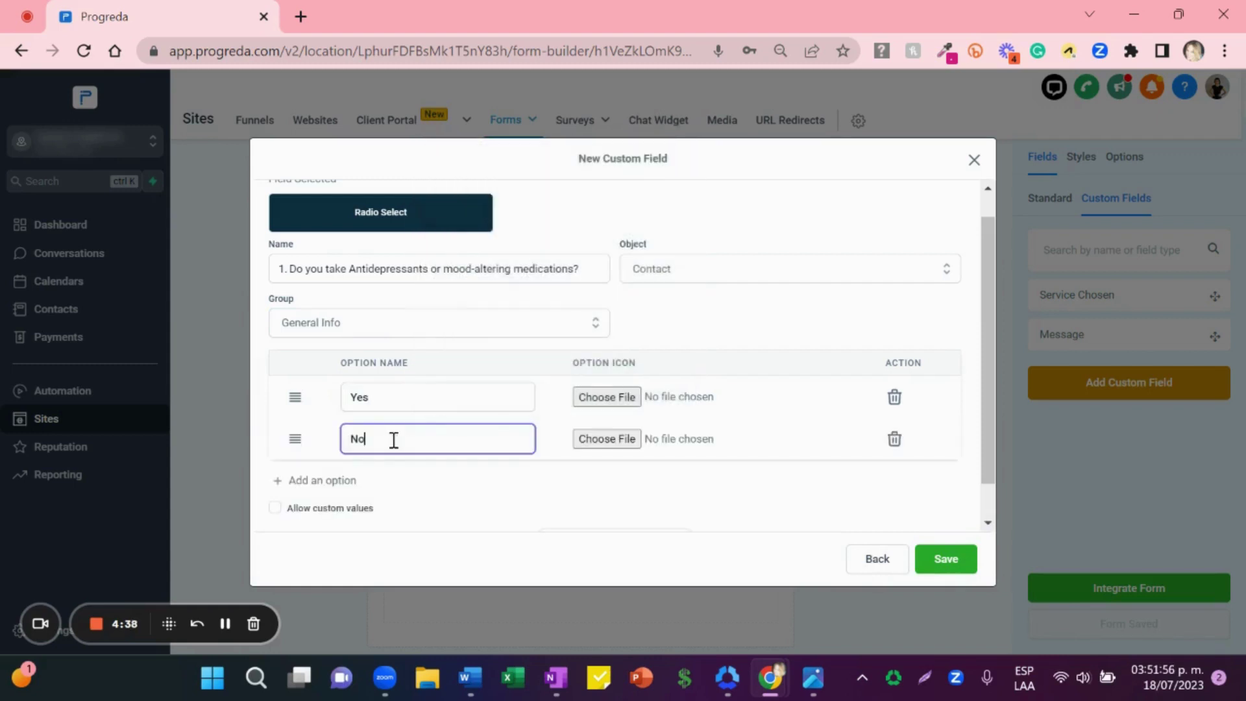
click(946, 560)
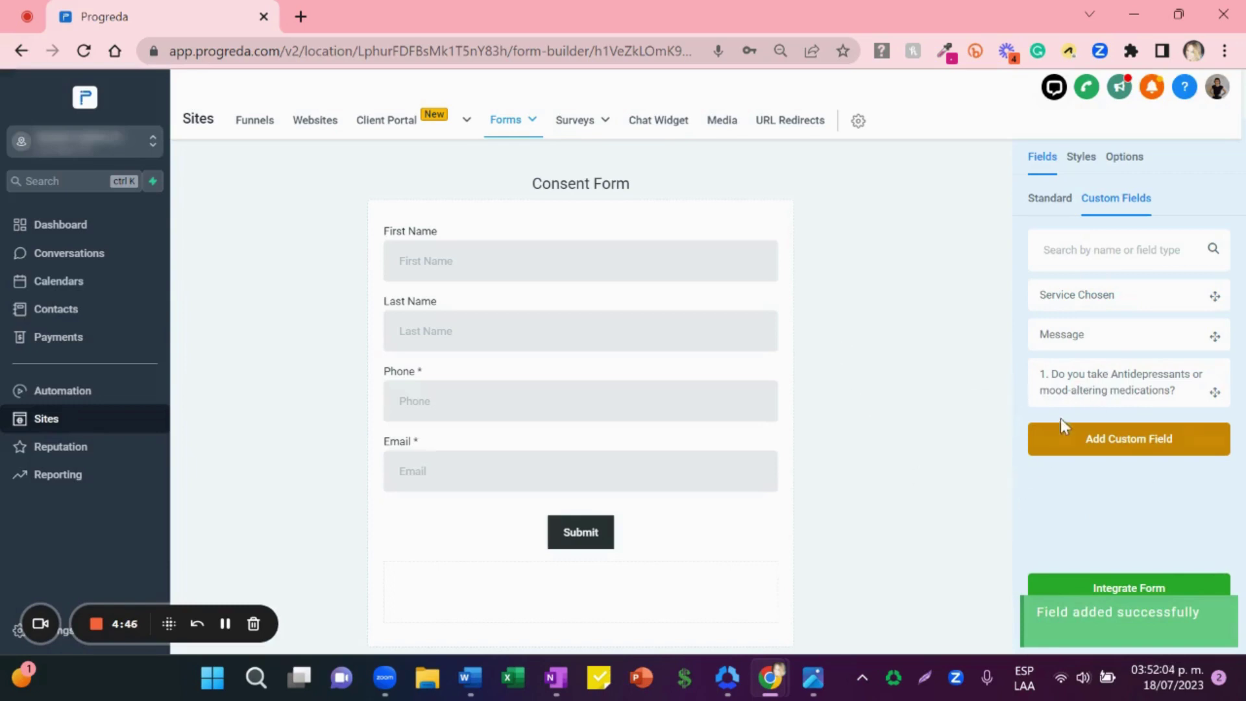
drag(1061, 388, 594, 515)
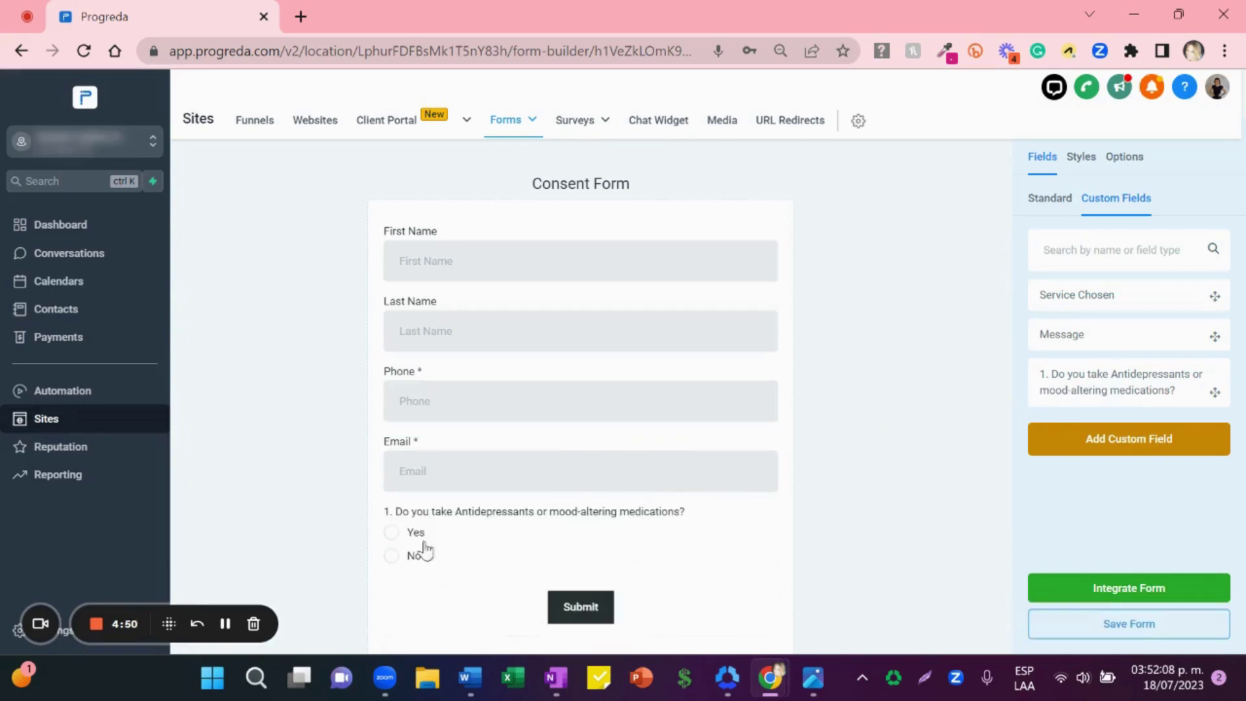
Step: Start another Radio Select custom field and copy question 2, about Rentin-A or Alpha Hydroxyl products, from the Word document
click(1110, 440)
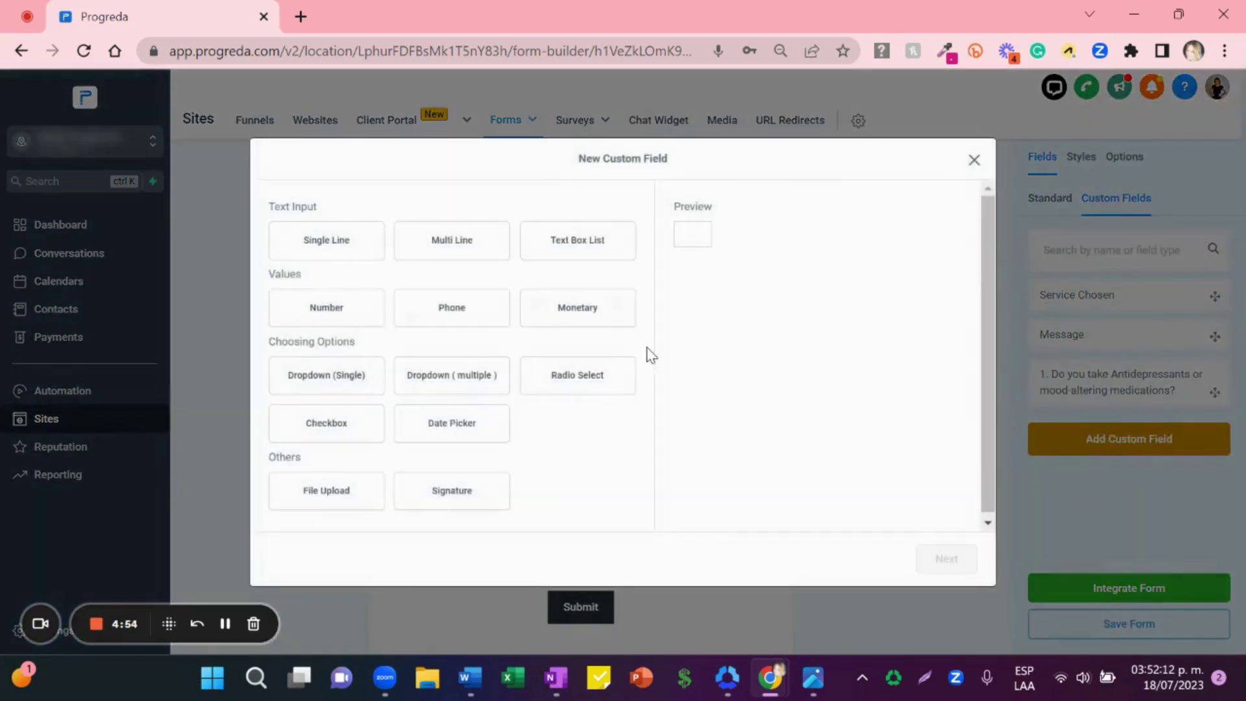
click(559, 387)
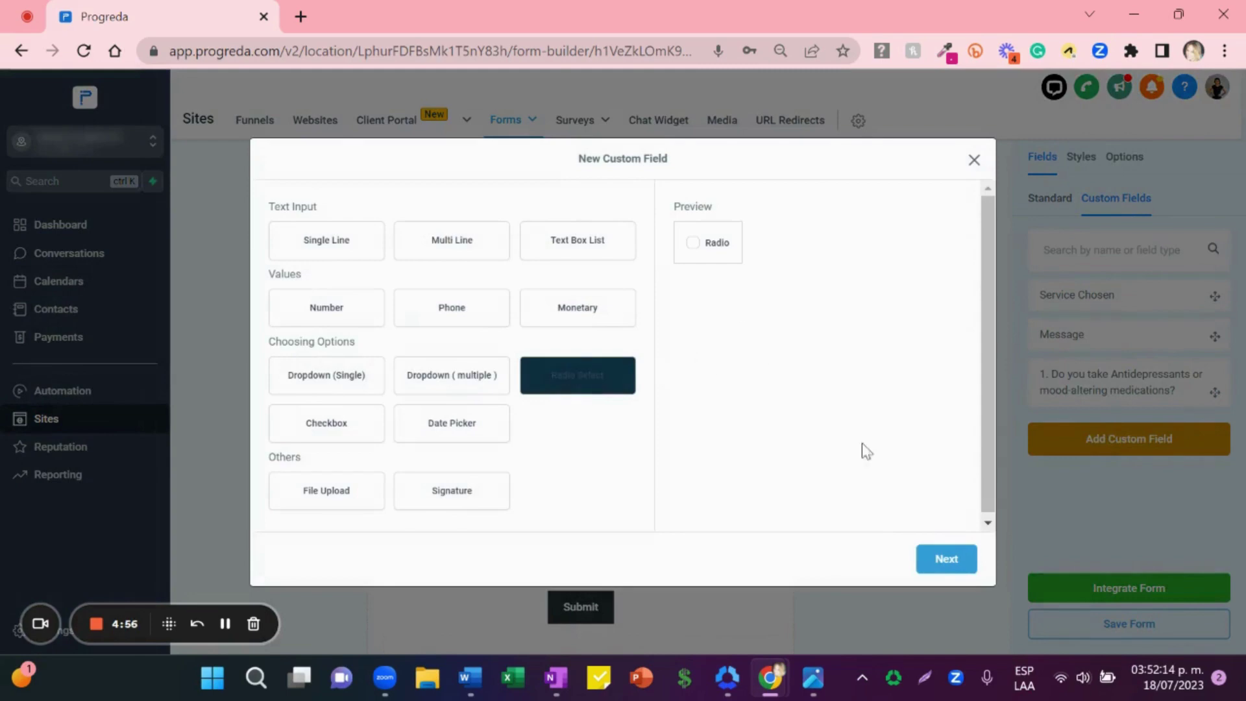
click(944, 566)
key(alt+Tab)
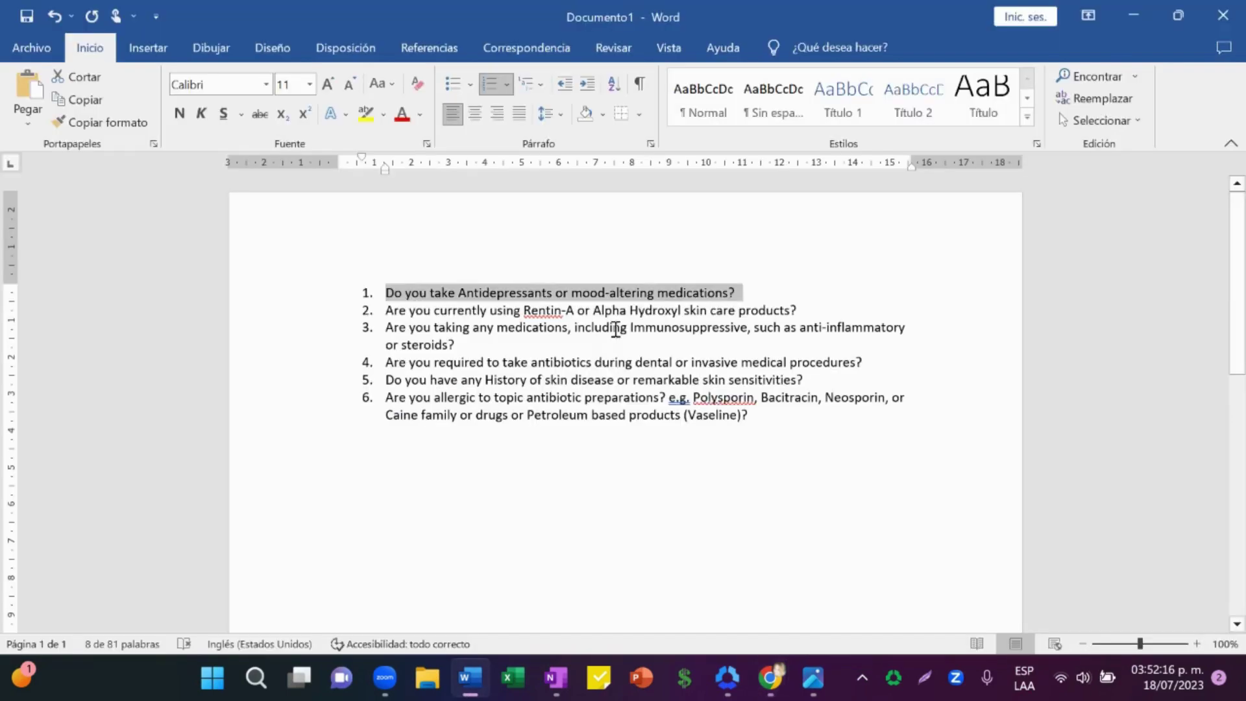
drag(810, 313, 357, 322)
key(ctrl+c)
key(alt+Tab)
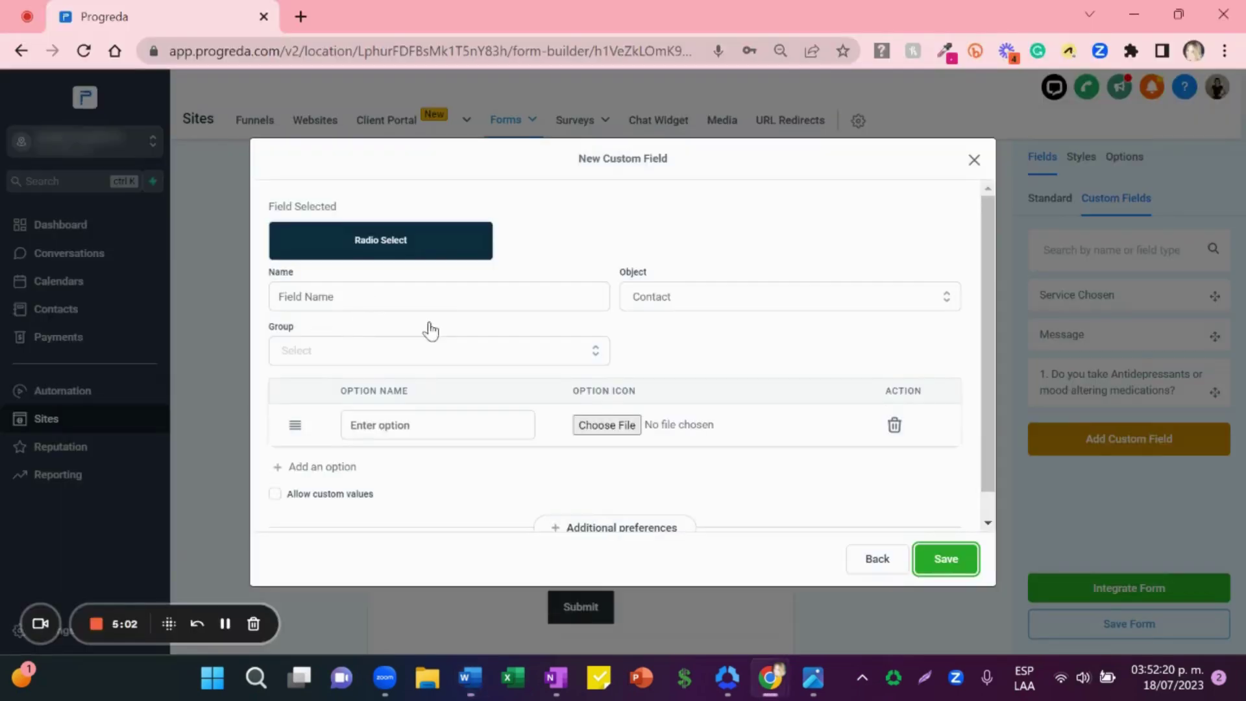
Step: Name the field "2. Are you currently using Rentin-A or Alpha Hydroxyl skin care products?" and assign it to the General Info group
click(425, 304)
key(ctrl+v)
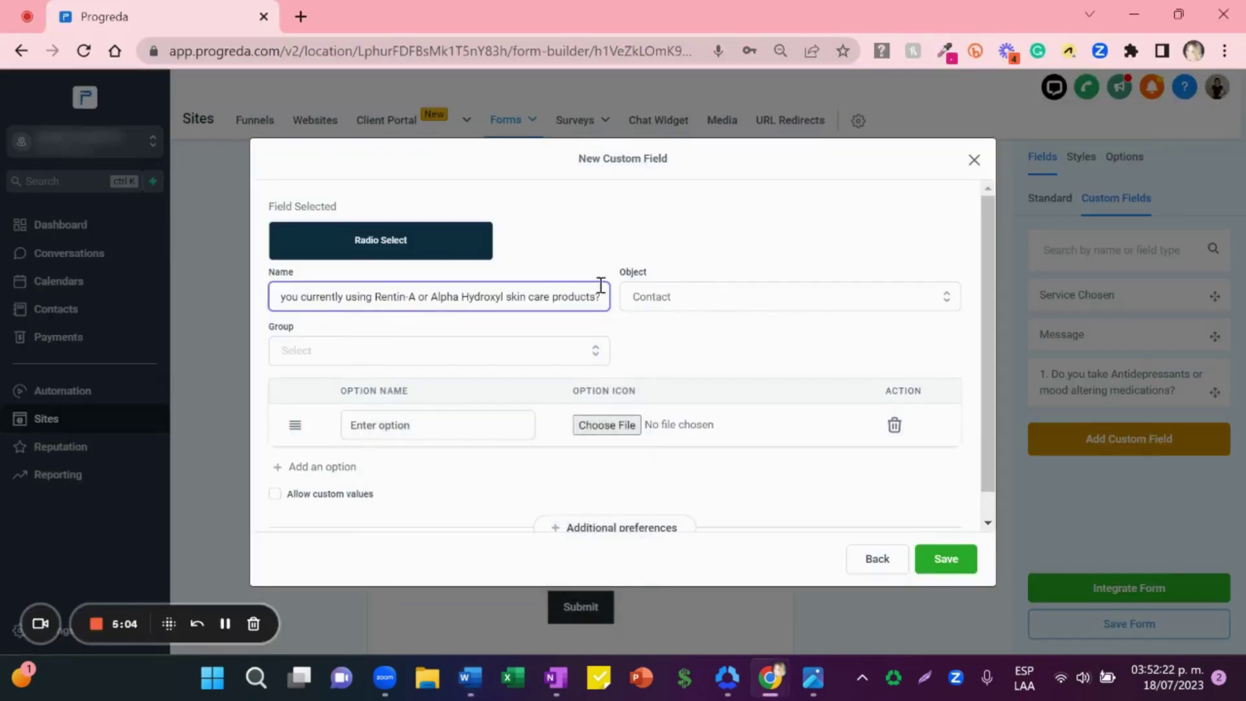
click(472, 355)
click(397, 388)
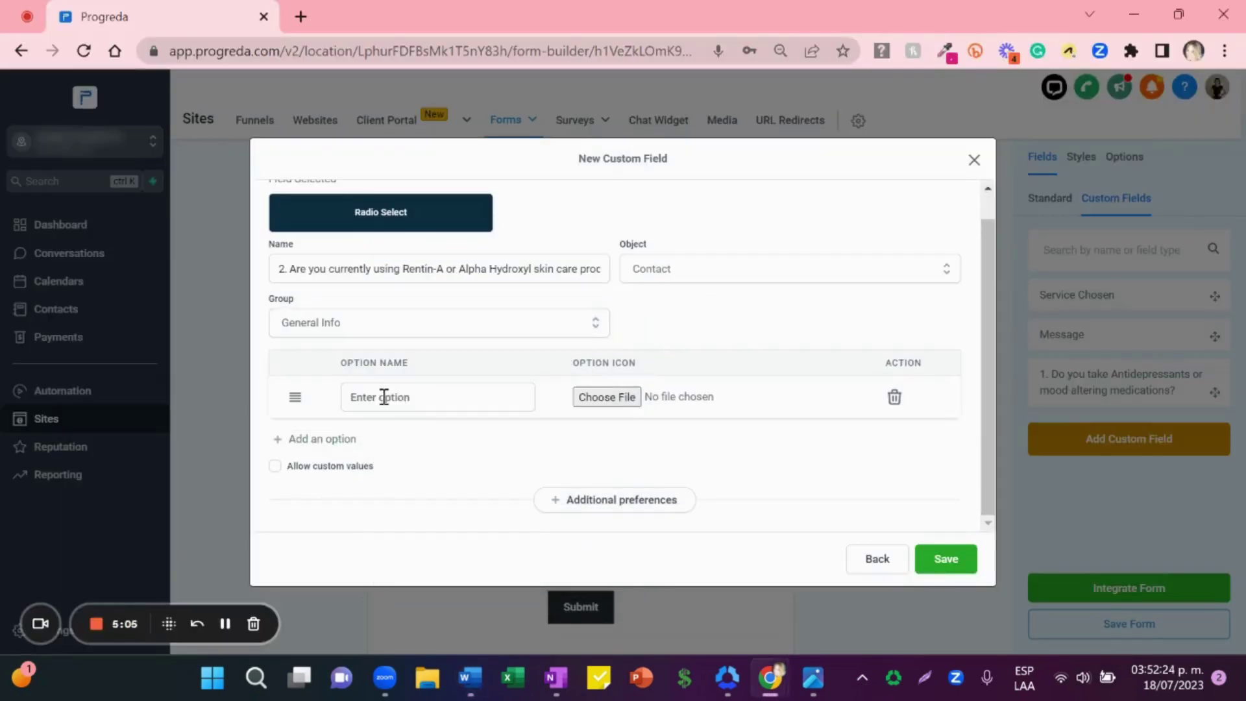
Step: Save the question 2 field with the options "Yes" and "No" and place it between question 1 and the Submit button
click(413, 397)
text(Yes)
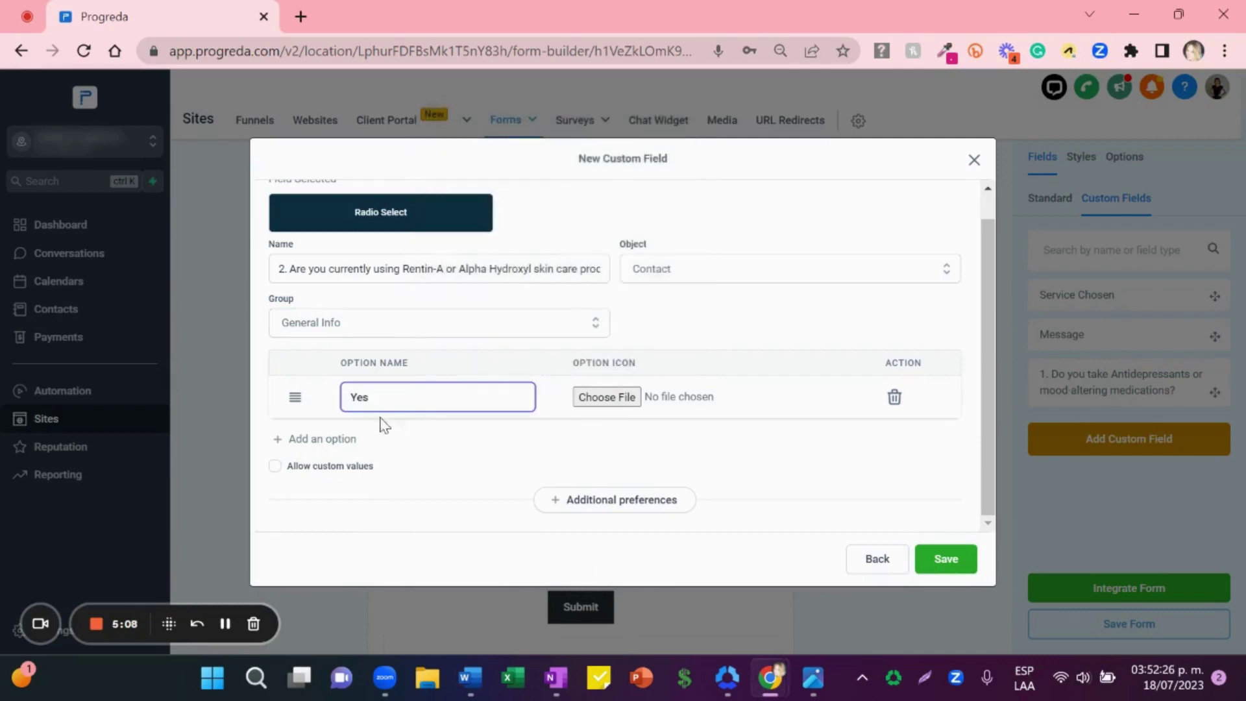
click(349, 440)
text(No)
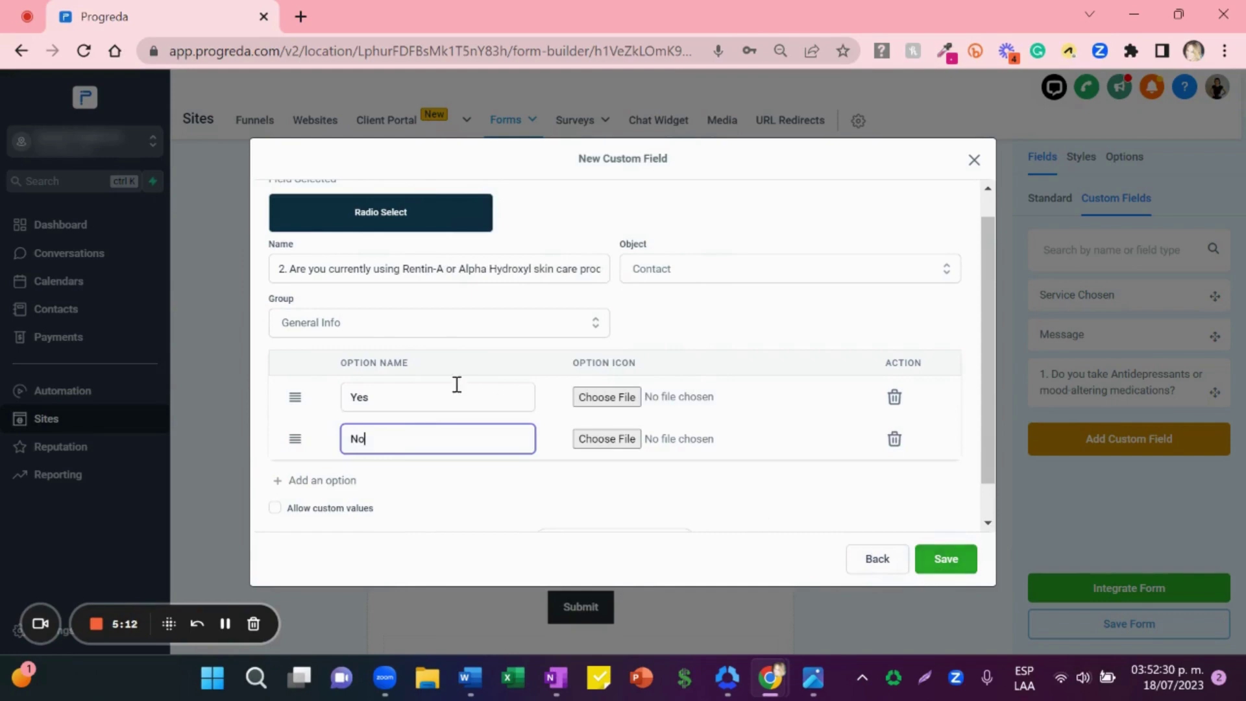
click(958, 566)
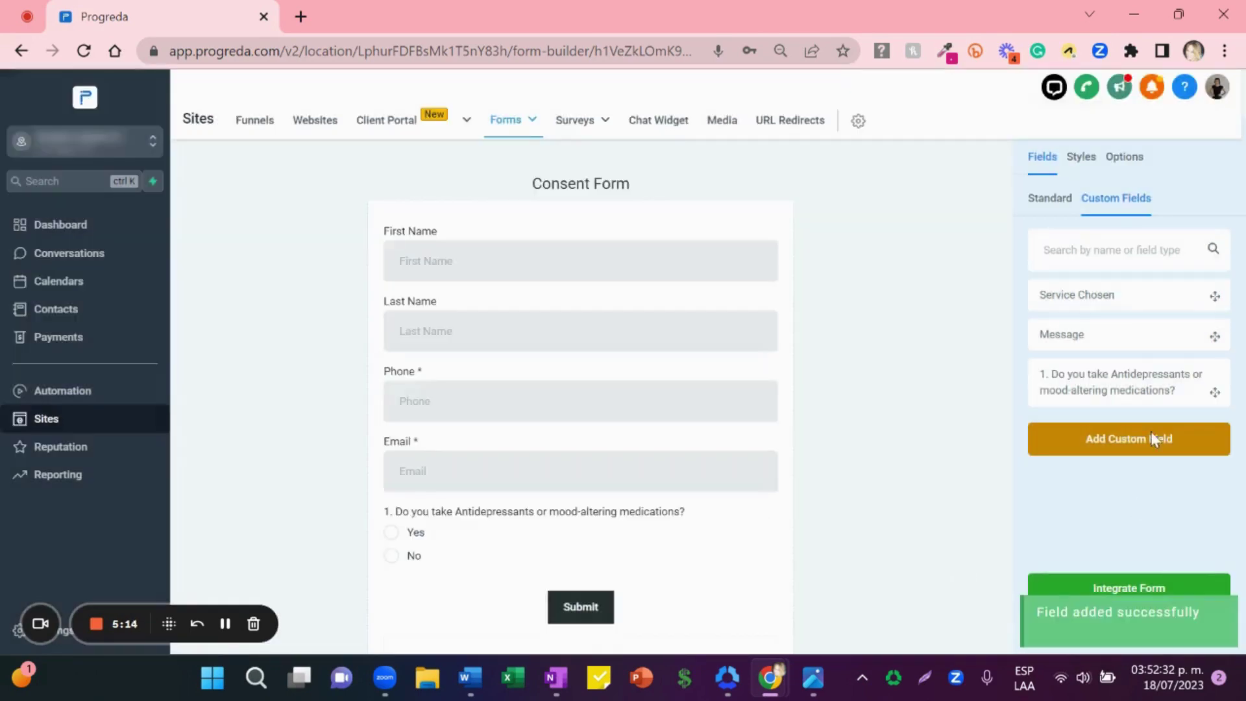
drag(1098, 431, 515, 591)
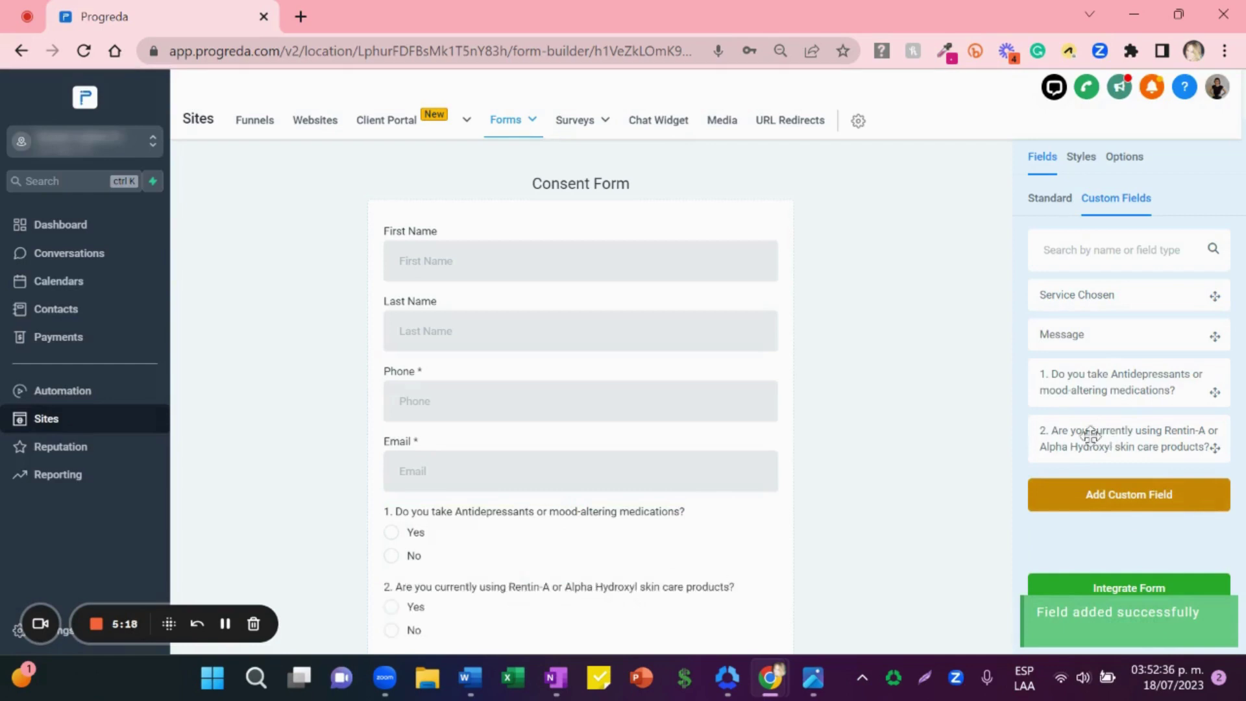
Step: Review the remaining health questions in the Word document and return to the form builder
scroll(945, 437, down, 3)
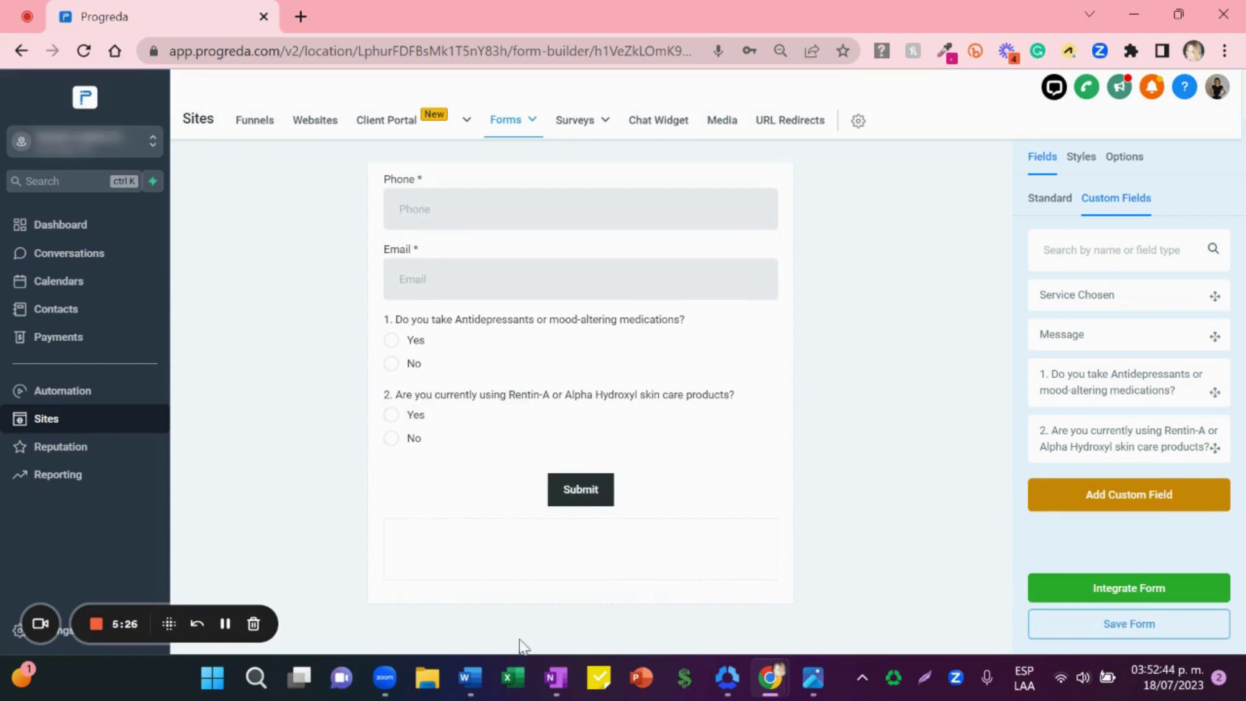
click(472, 679)
click(712, 512)
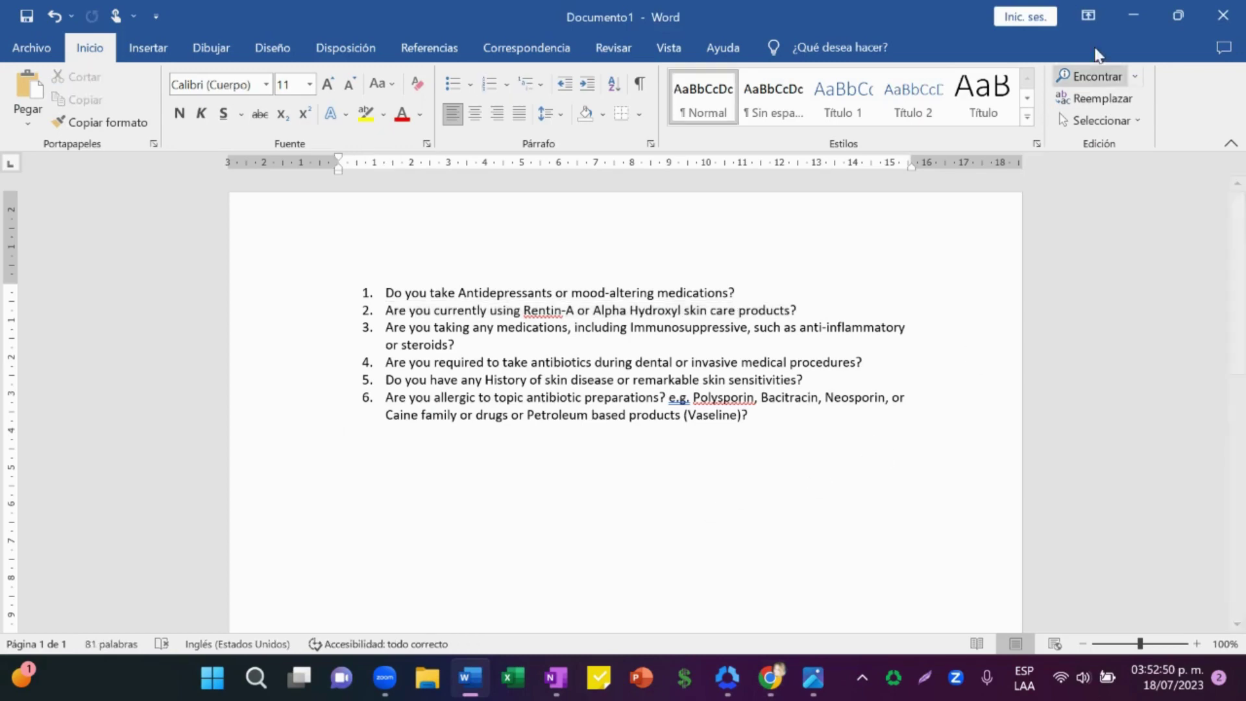
click(1133, 14)
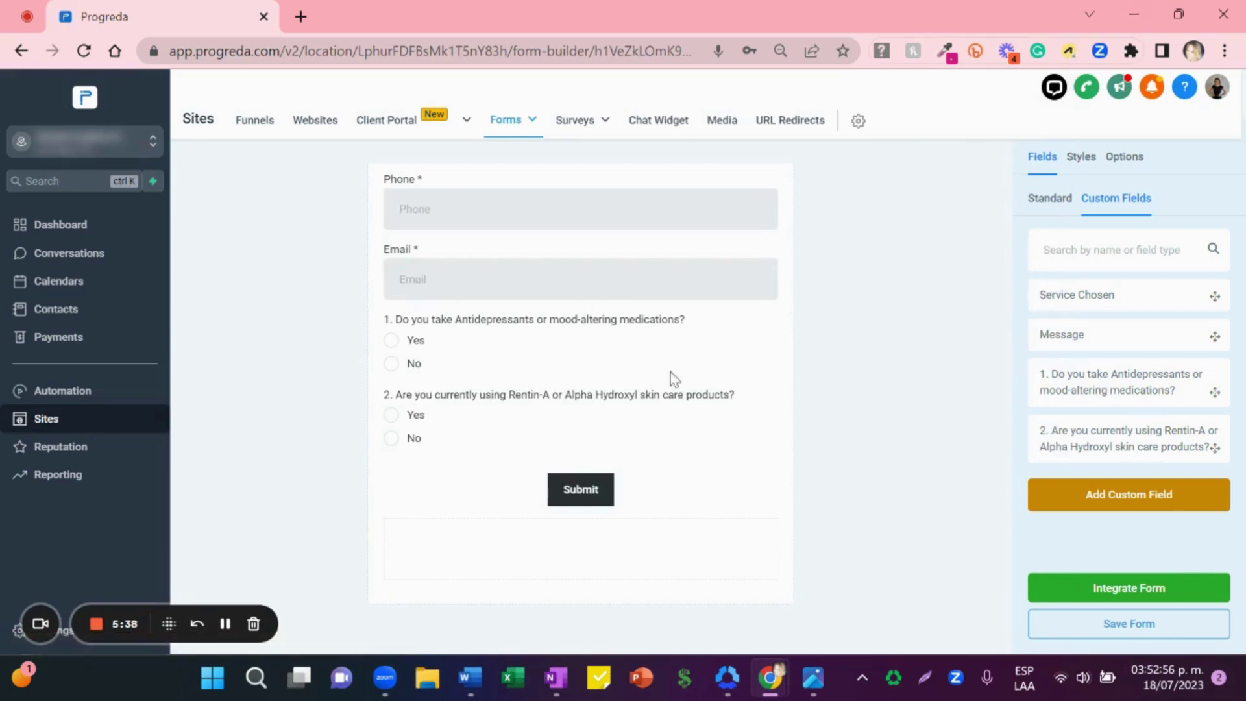
Step: Add a standard Text element to the form between the Email field and question 1
scroll(883, 378, up, 3)
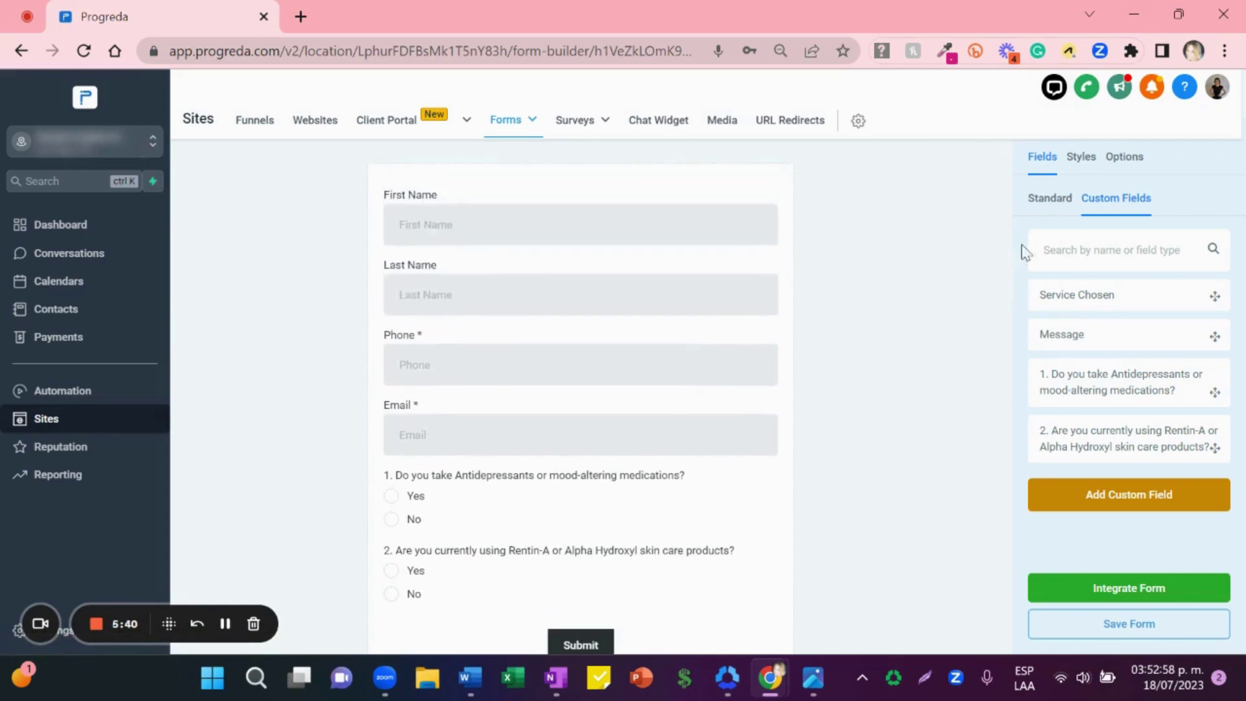
click(1045, 201)
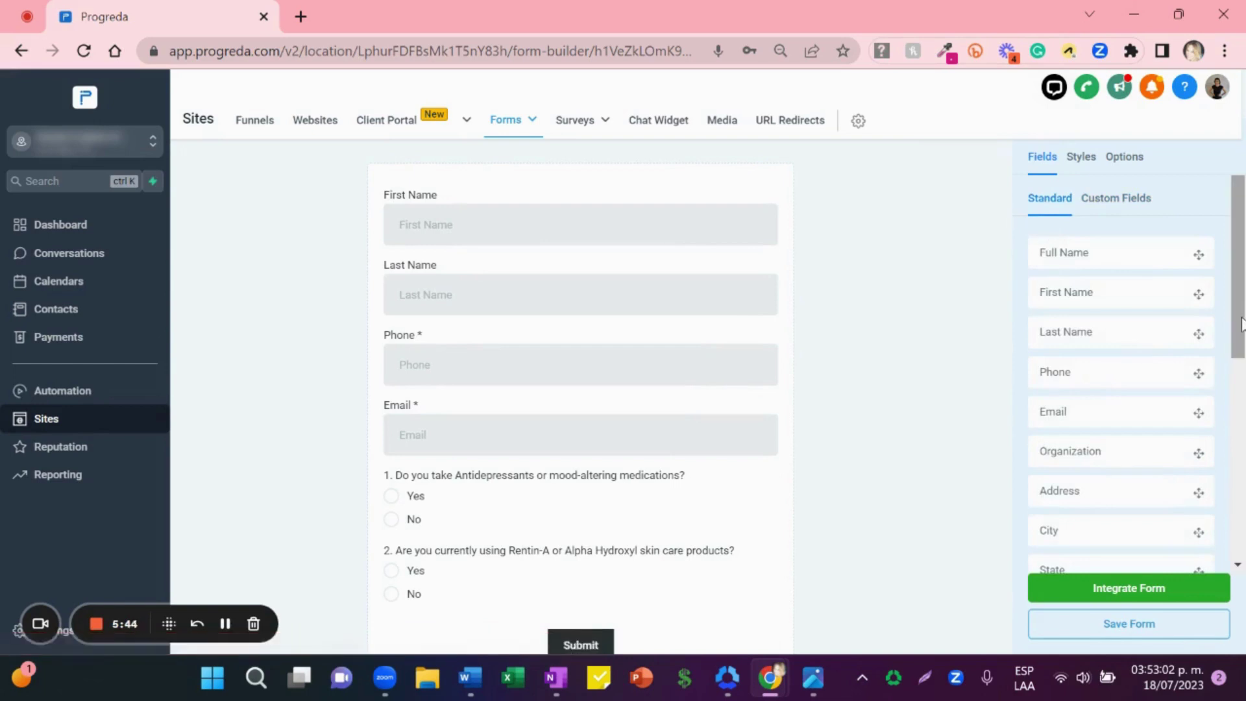
scroll(1129, 357, down, 7)
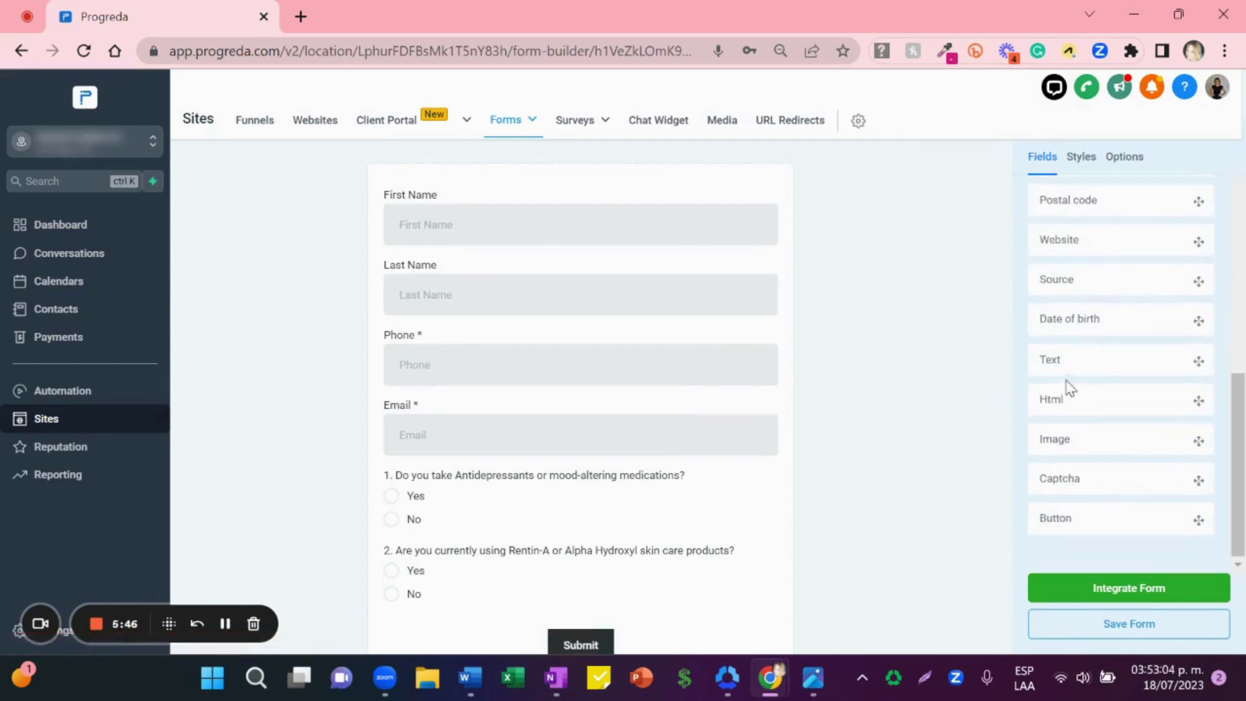
drag(1050, 359, 500, 477)
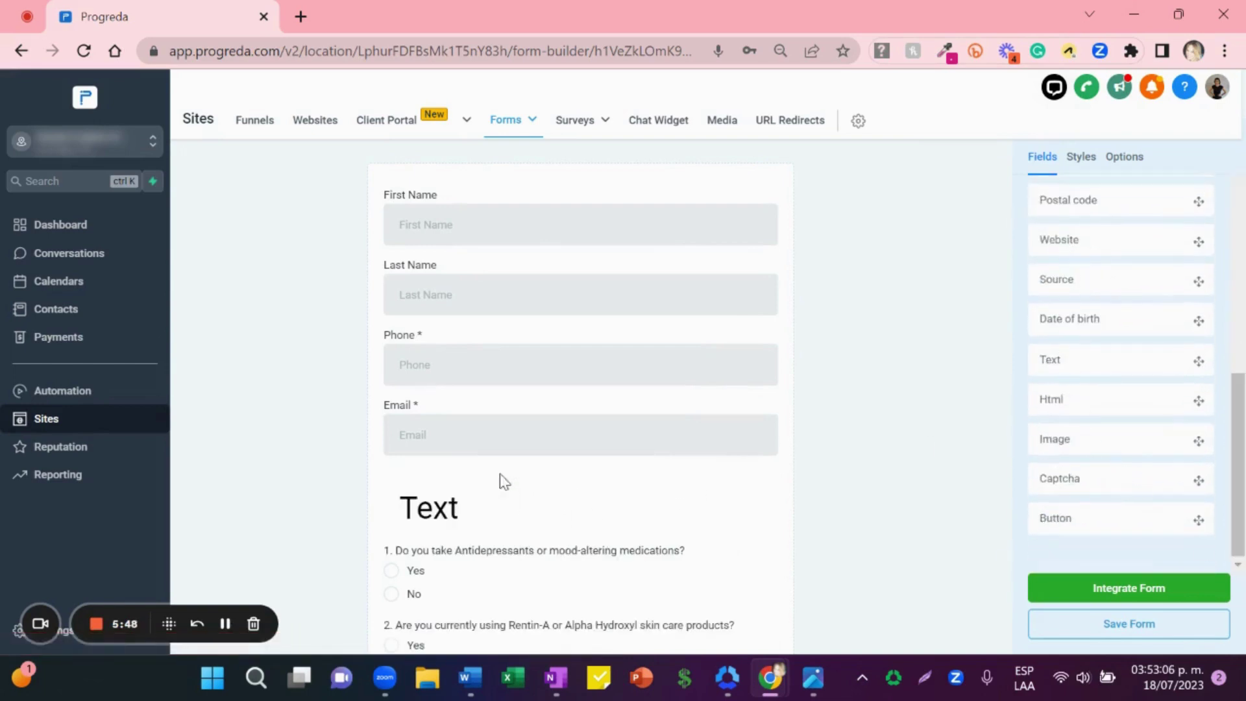
Step: Replace the new text element's placeholder with "Please answer the following questions:"
click(442, 508)
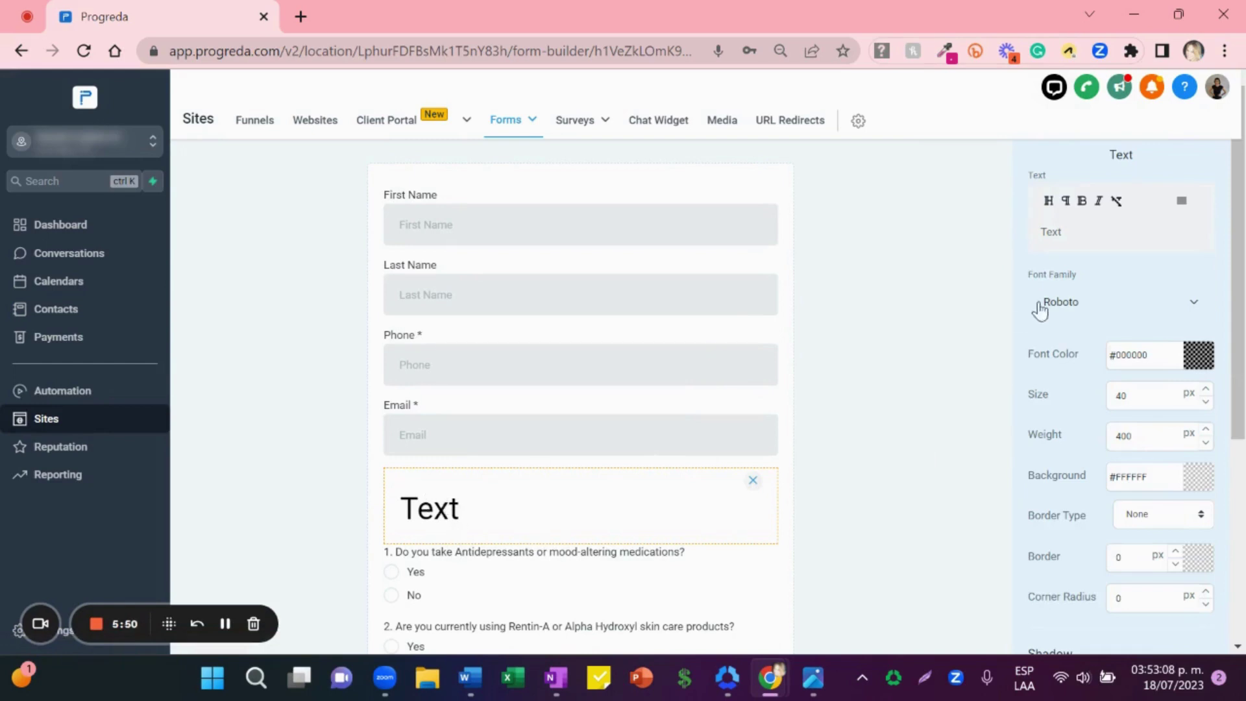
click(1068, 231)
key(BackSpace)
key(BackSpace)
key(BackSpace)
key(BackSpace)
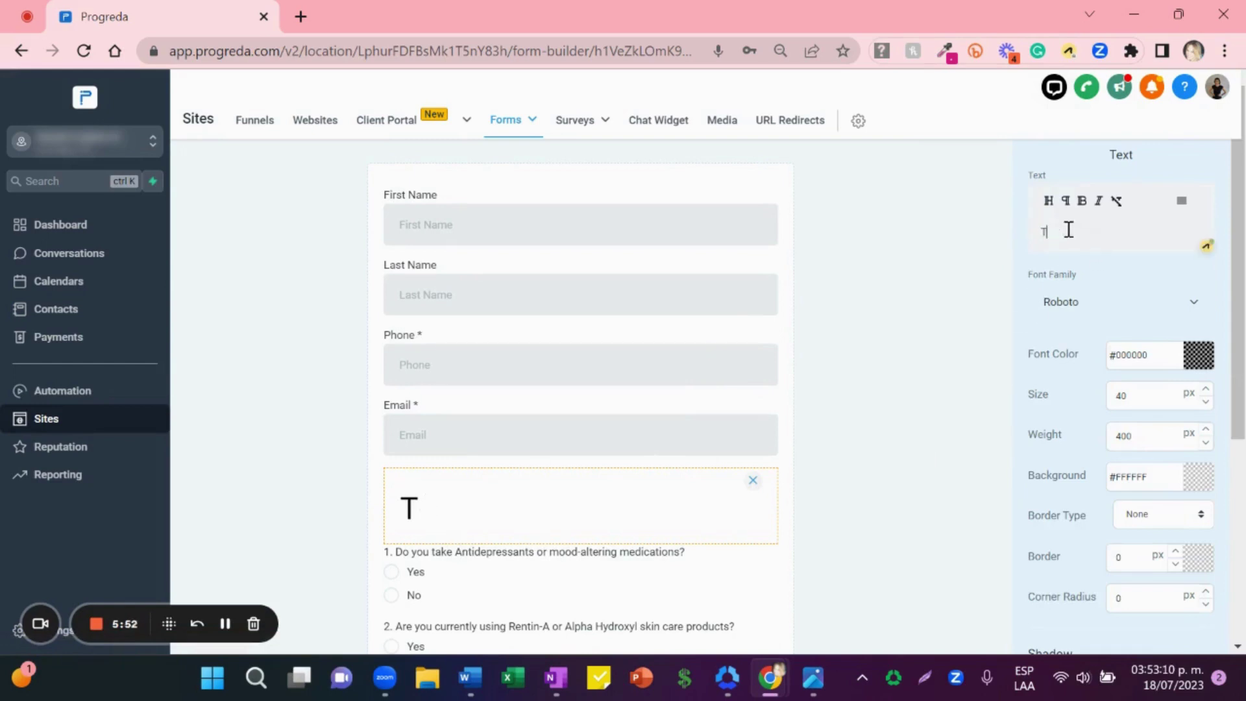
text(Please answer)
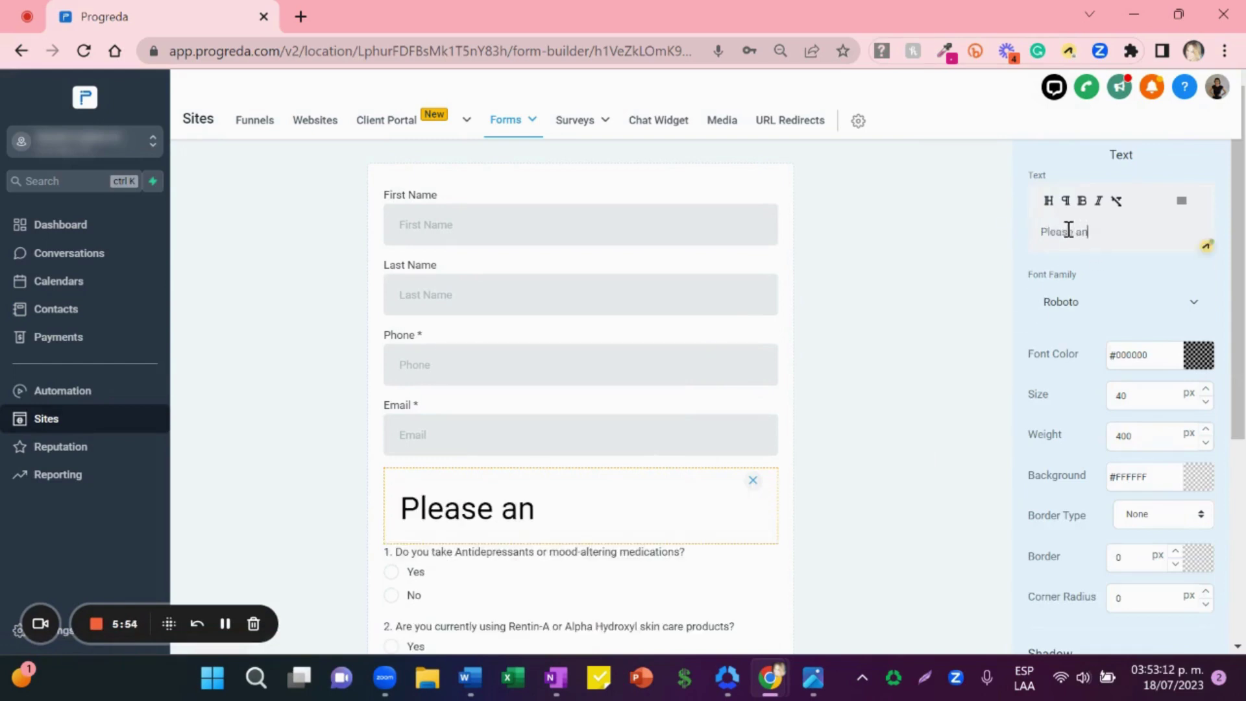
key(BackSpace)
key(BackSpace)
key(BackSpace)
text(wer the)
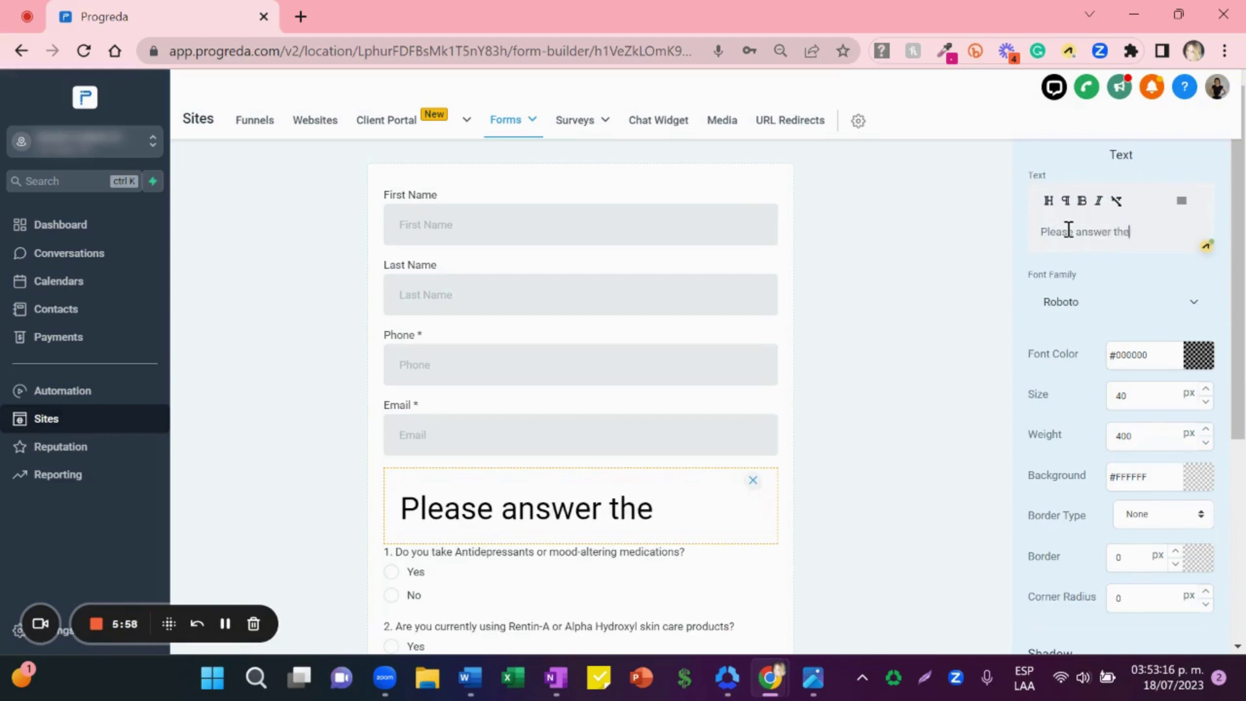
text( following )
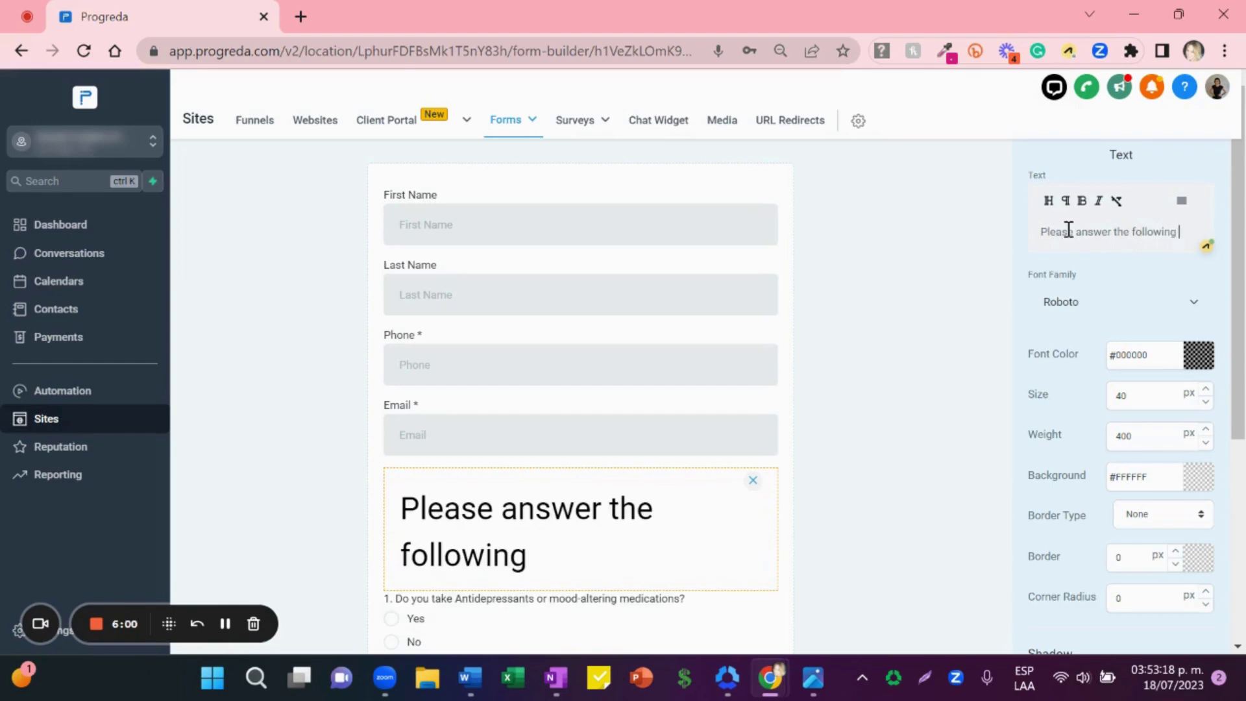
text(questions:)
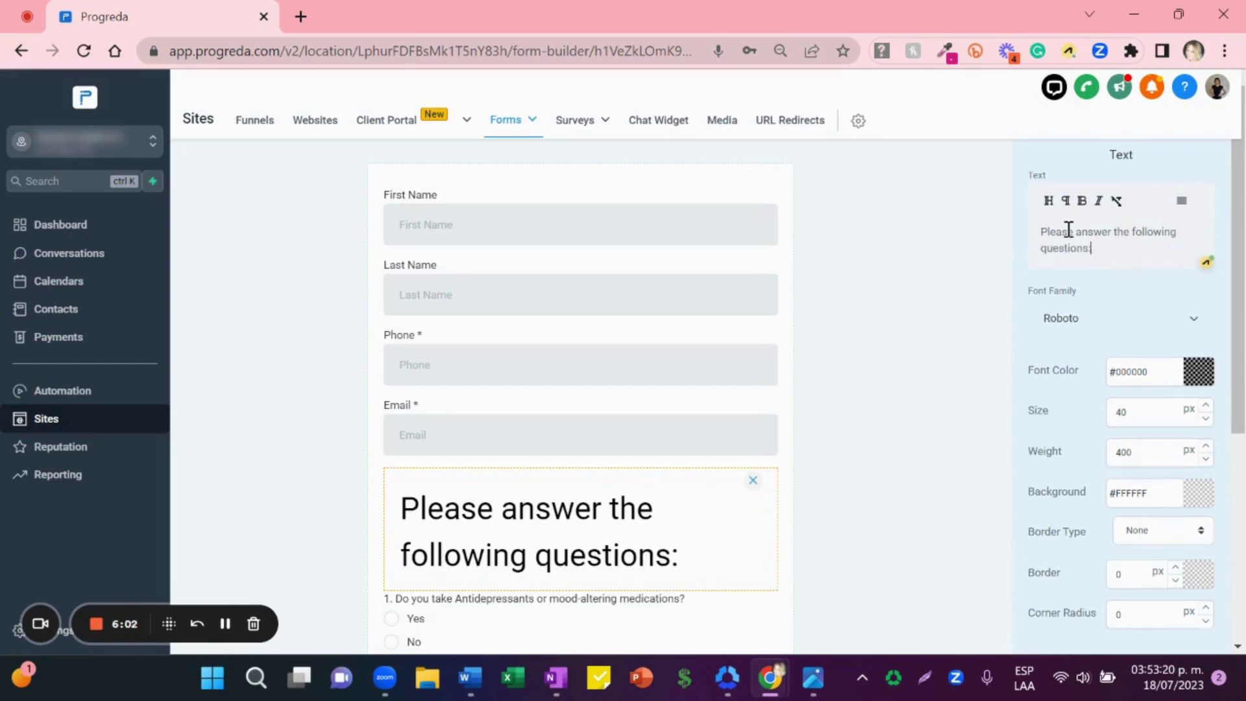
Step: Set the font size of the "Please answer the following questions:" heading to 20 px
drag(1140, 417, 1064, 413)
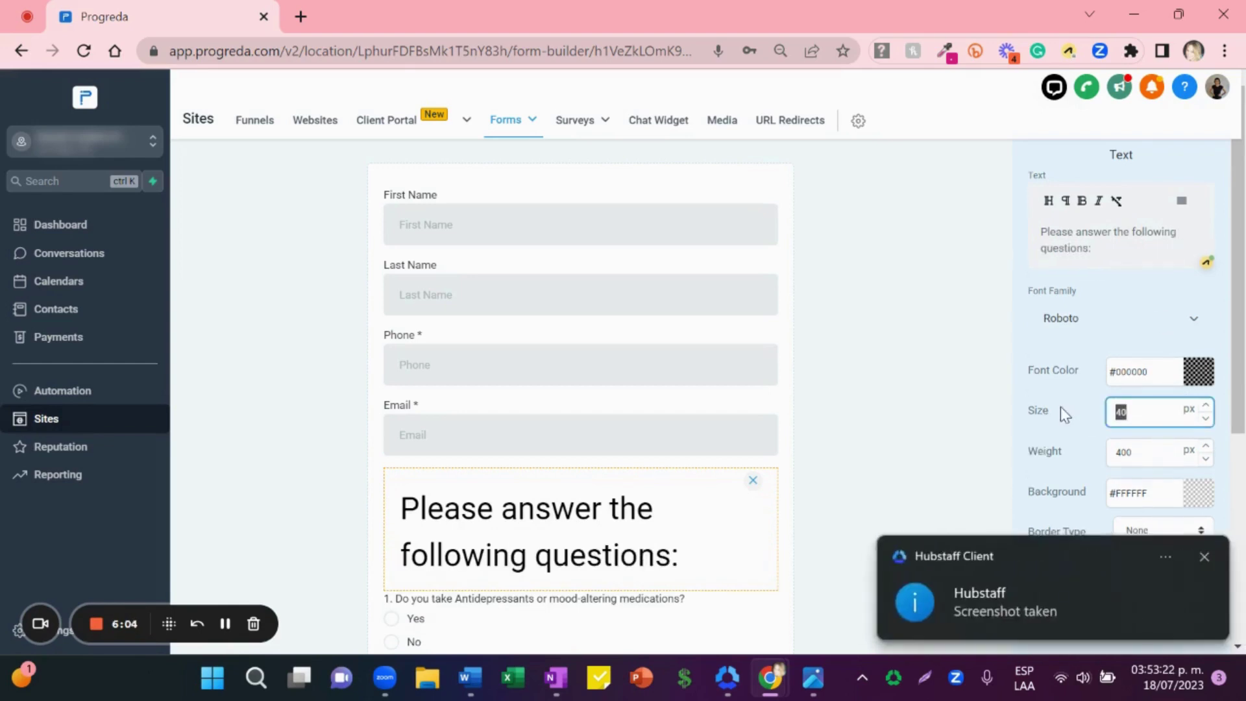
key(BackSpace)
text(20)
click(904, 453)
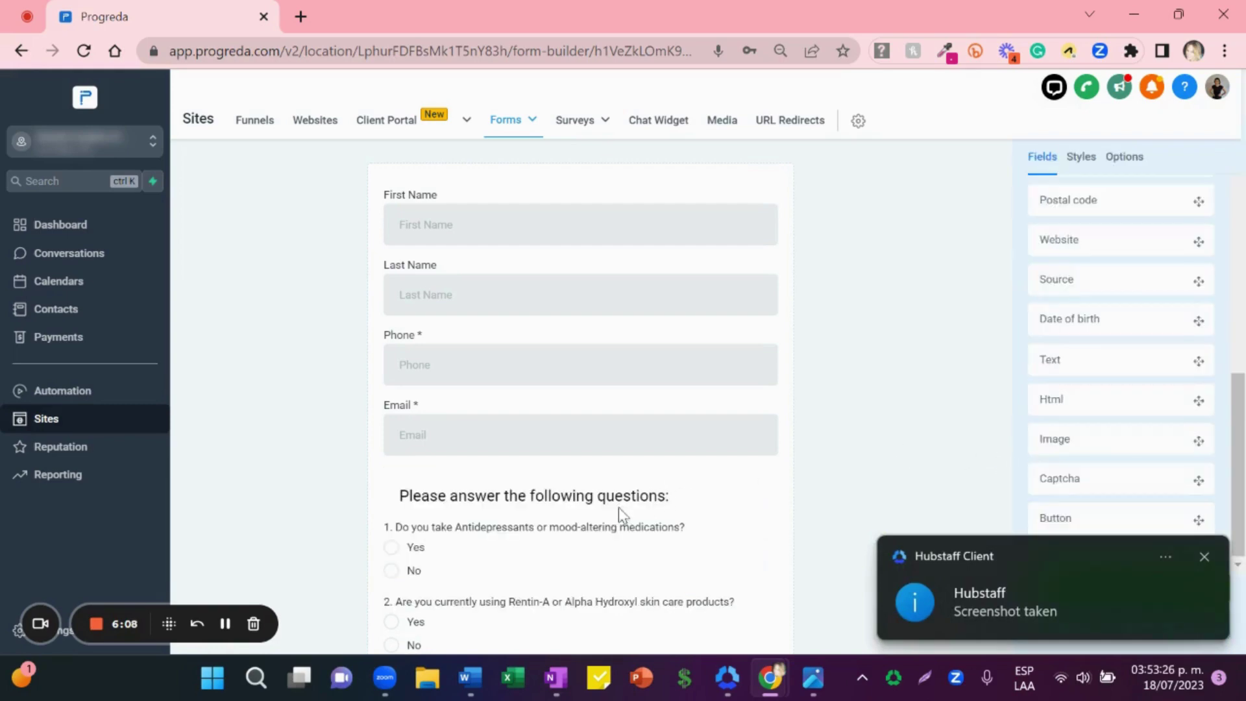
click(598, 487)
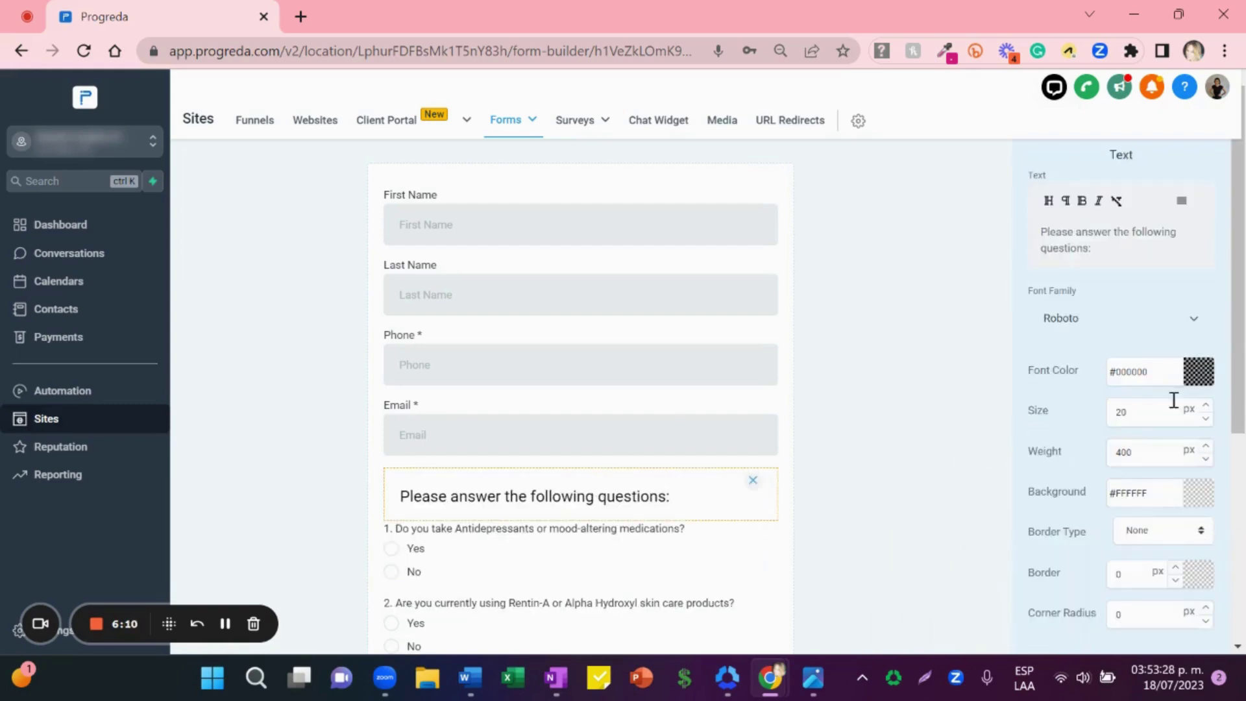
click(869, 475)
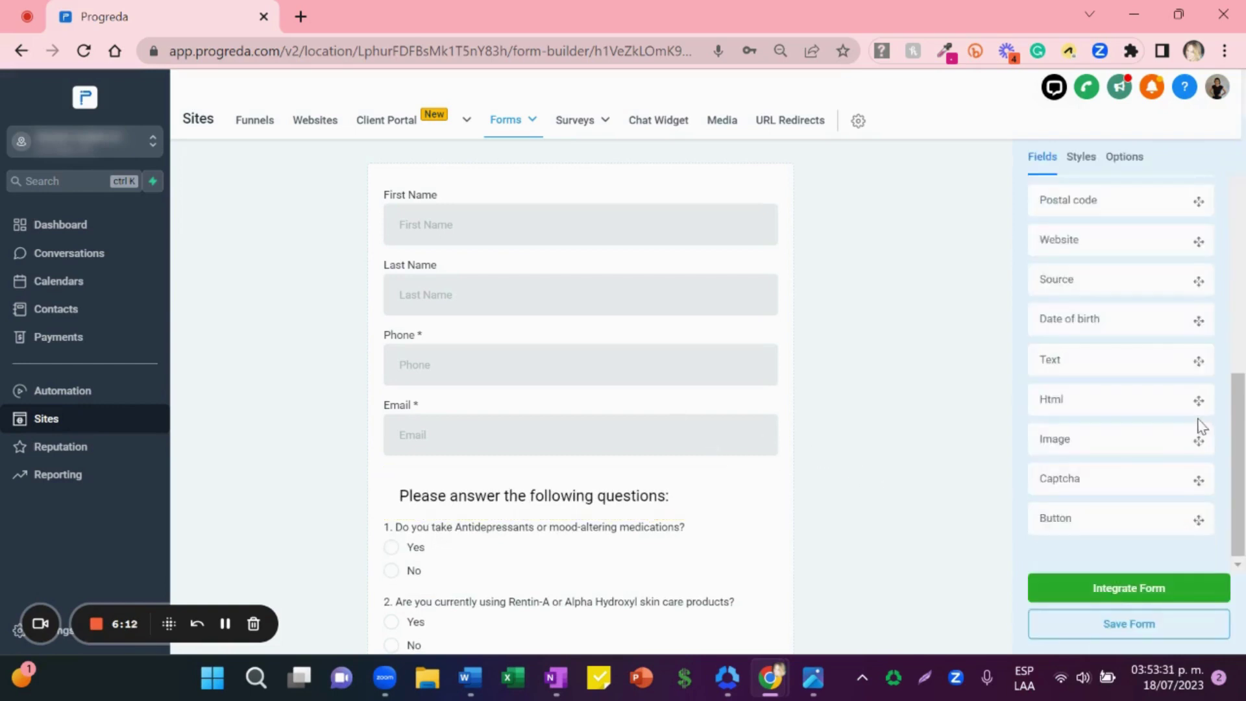
Step: Give the "Please answer the following questions:" heading a light pink-purple background, #E690E9FF
click(618, 488)
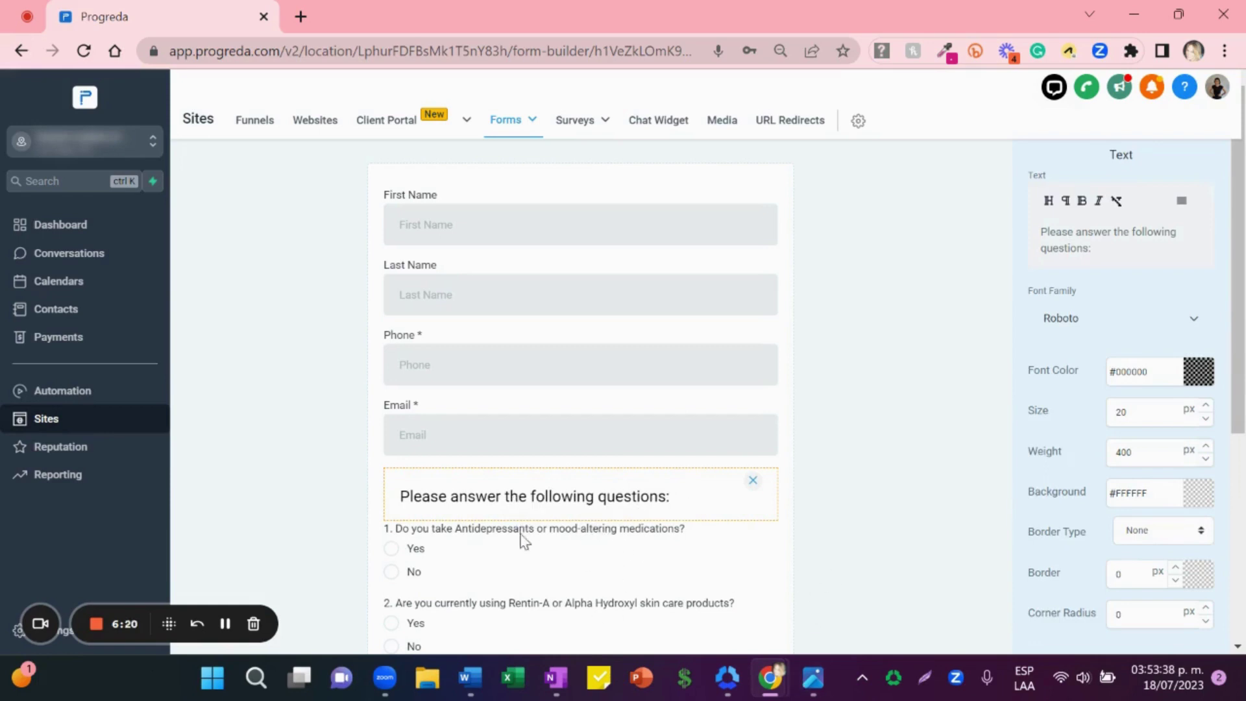
click(1198, 493)
click(1163, 524)
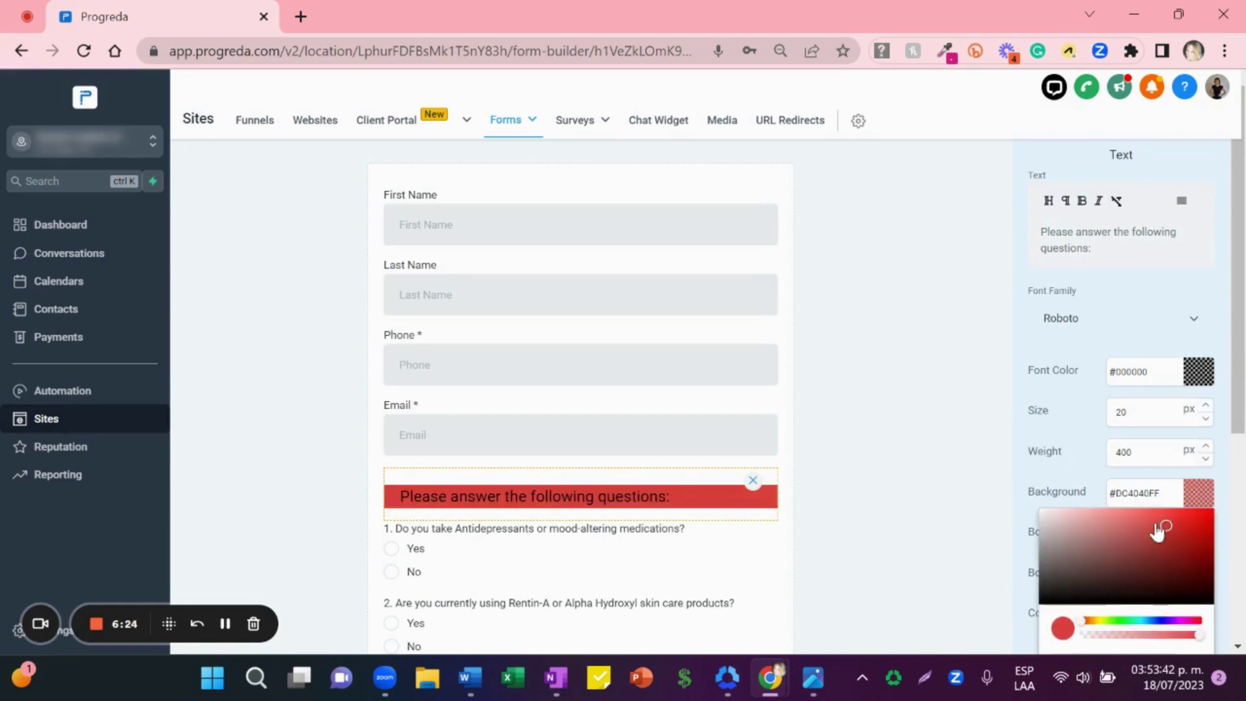
click(1142, 538)
click(1146, 519)
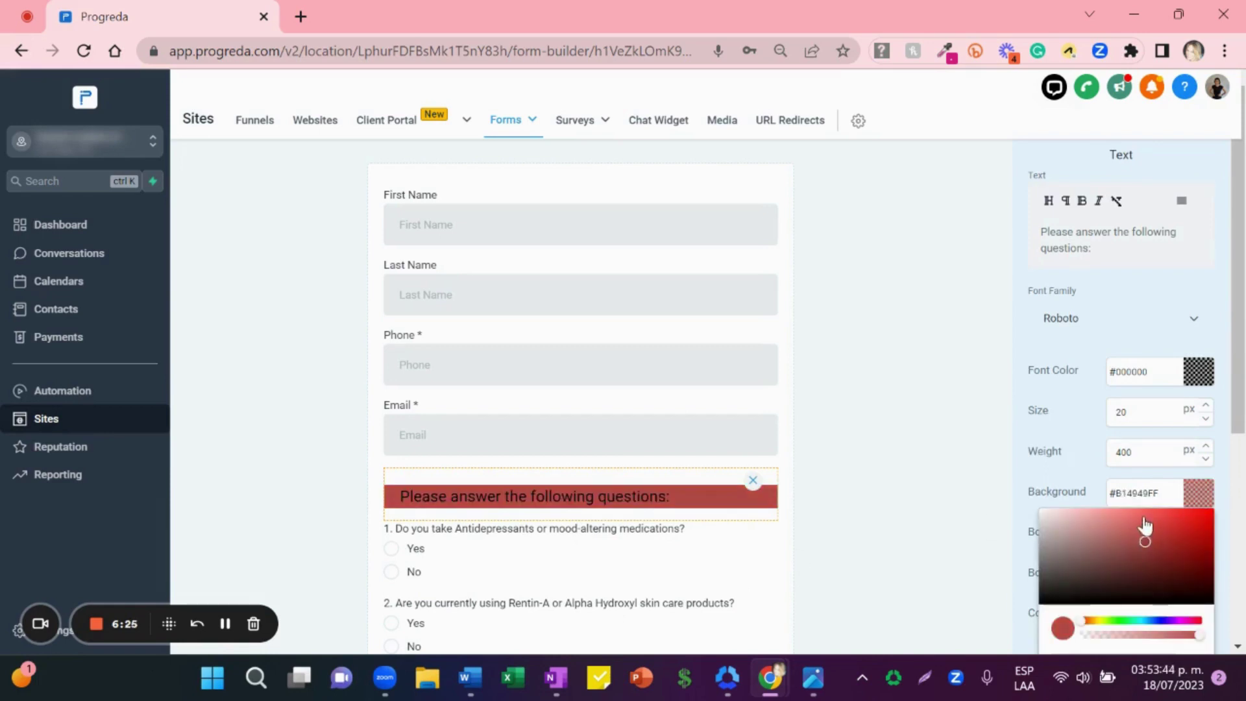
click(1182, 622)
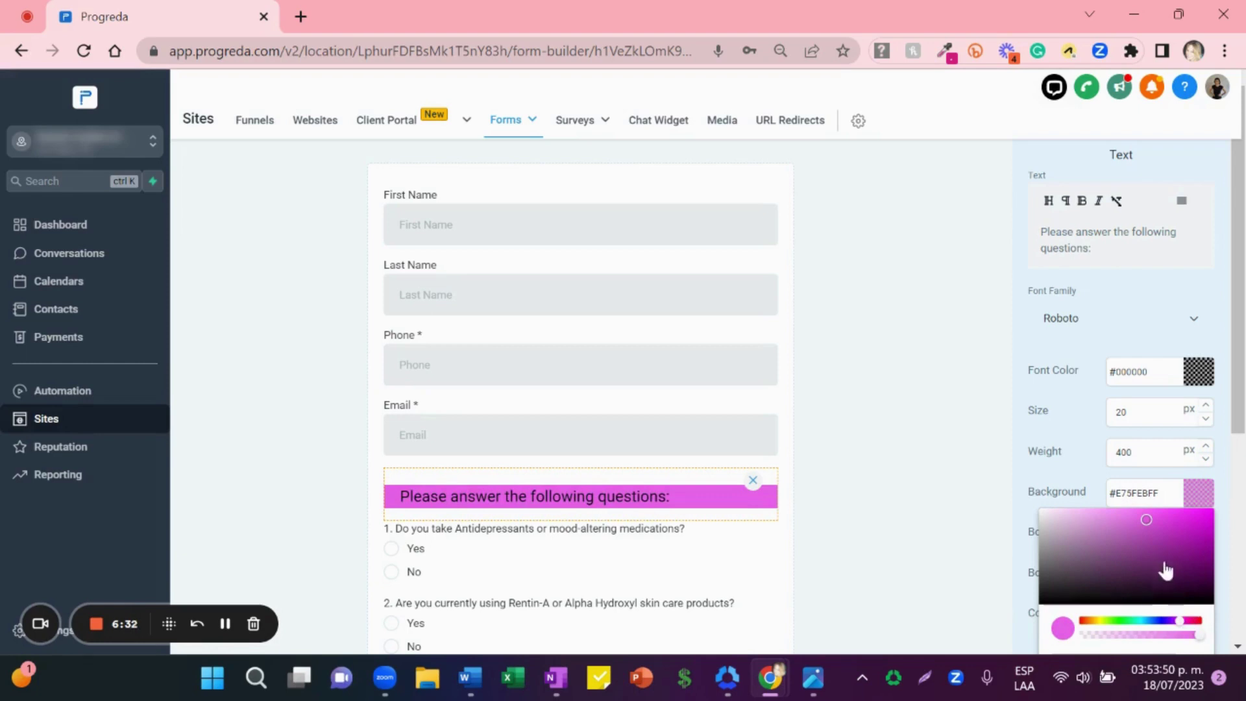
click(1109, 520)
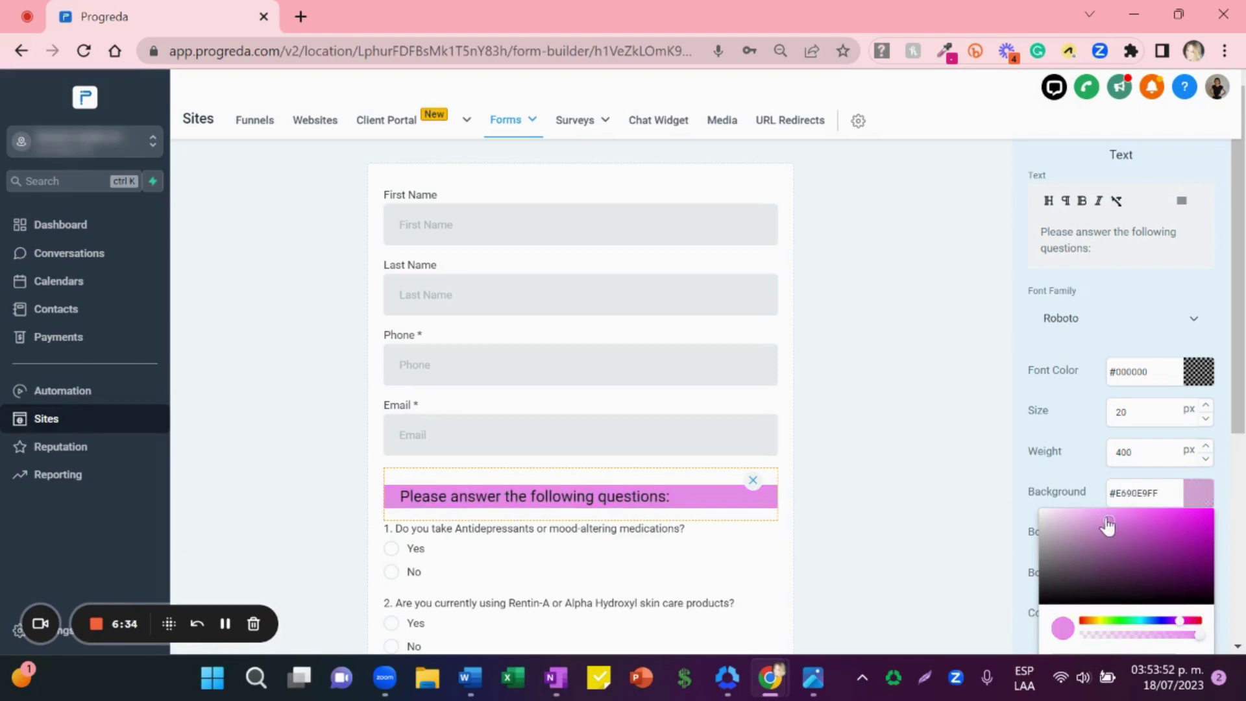
click(937, 435)
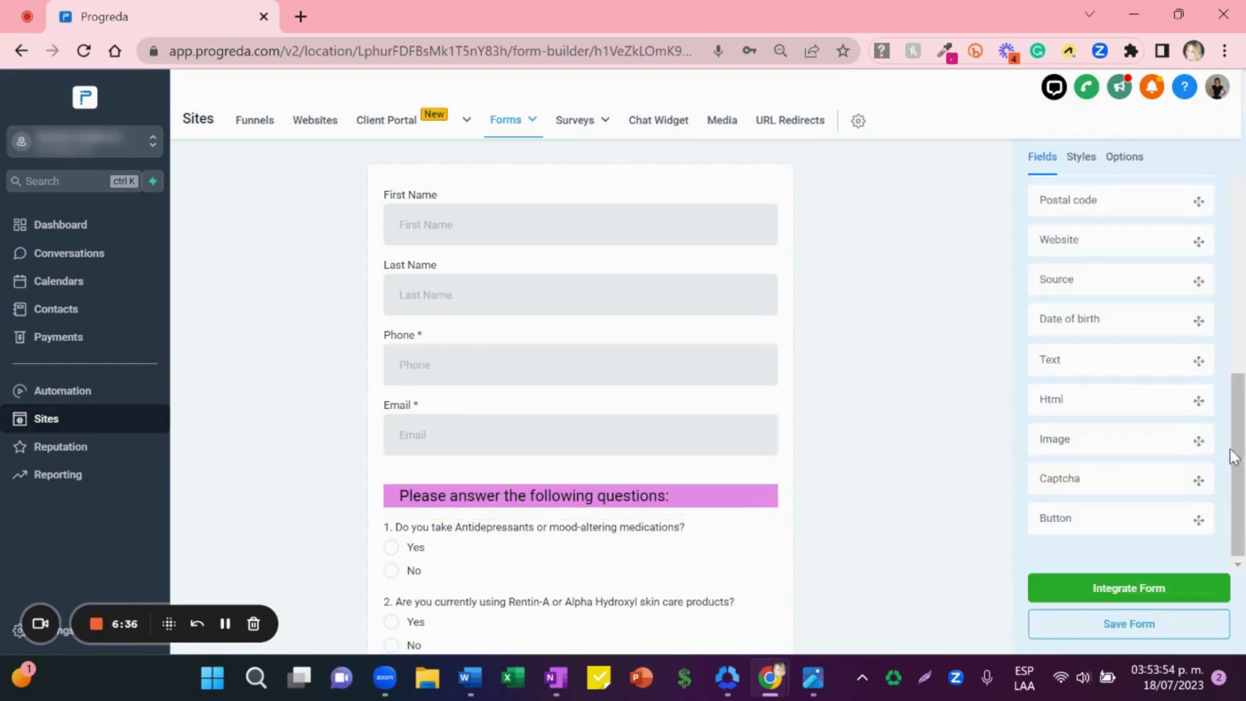
Step: Save the form and check its layout from the title down to the Submit button
click(1110, 639)
scroll(851, 554, down, 3)
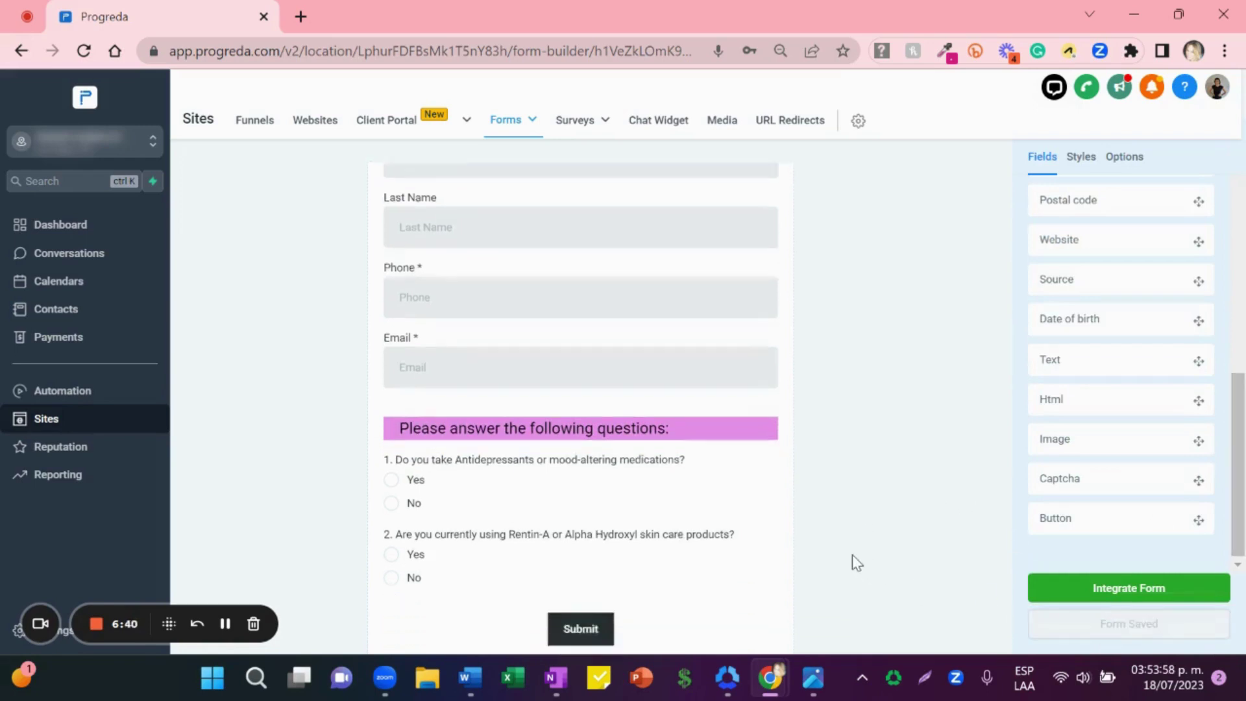
scroll(852, 556, up, 3)
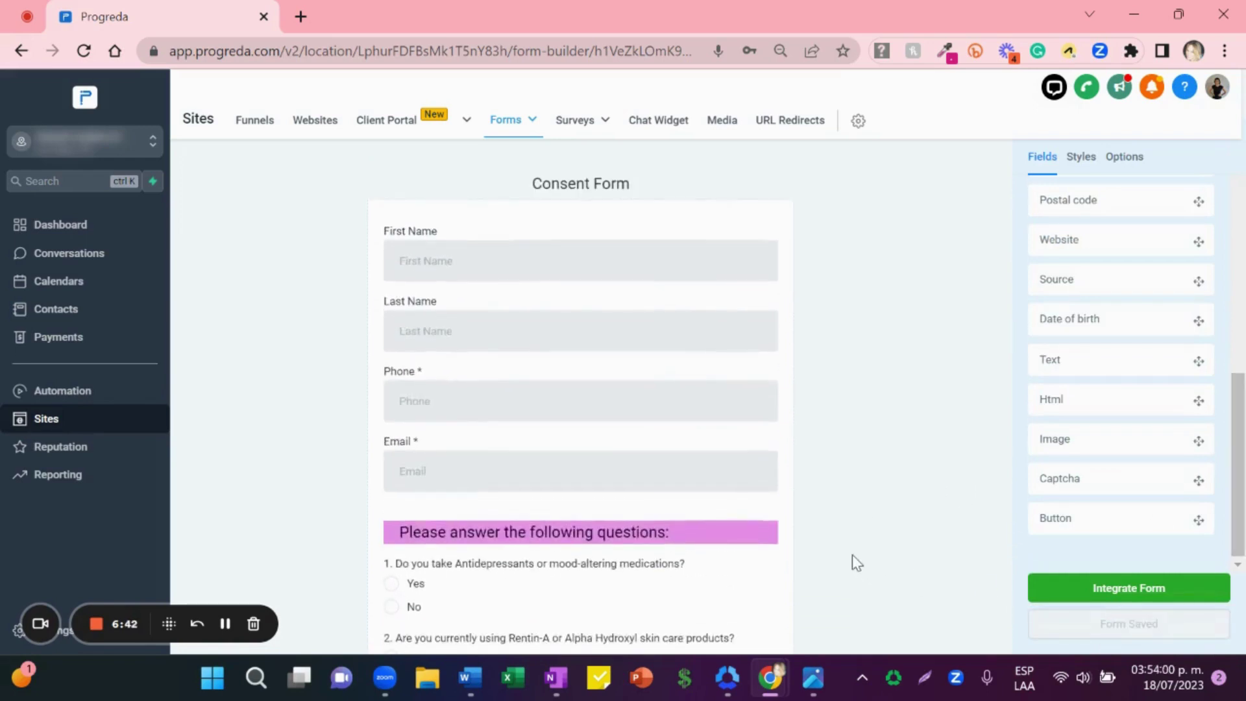
scroll(851, 555, down, 3)
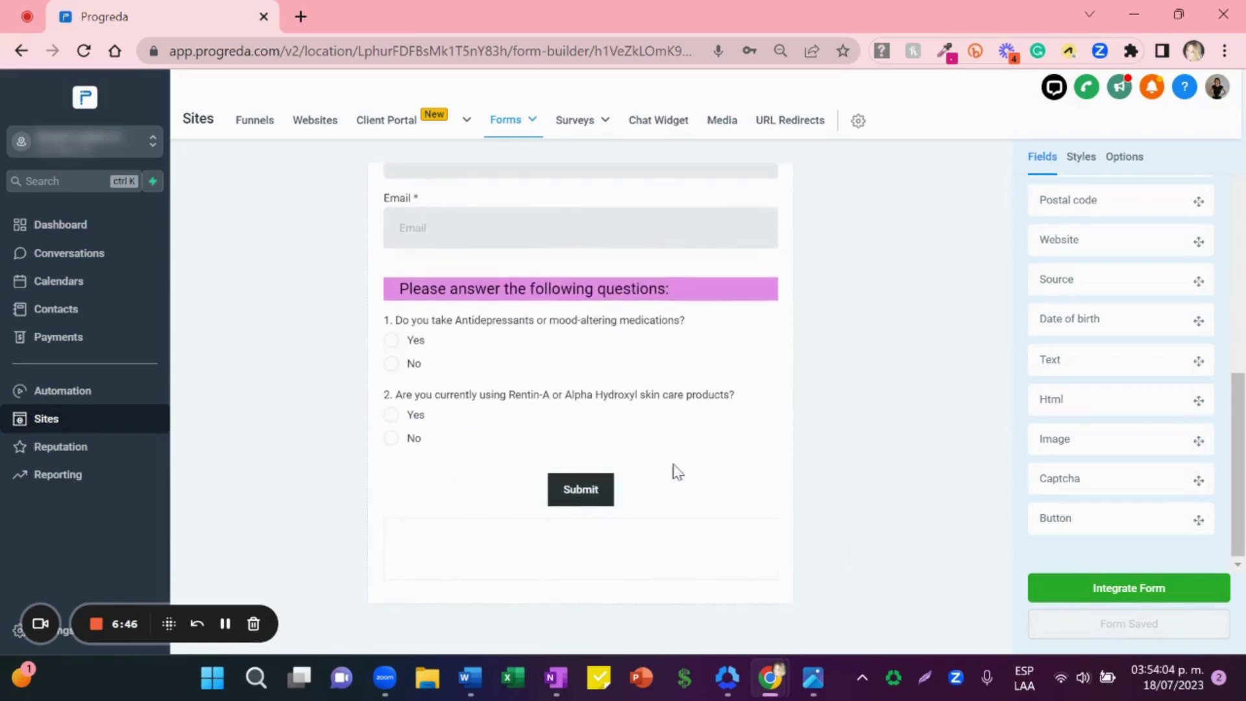
click(575, 498)
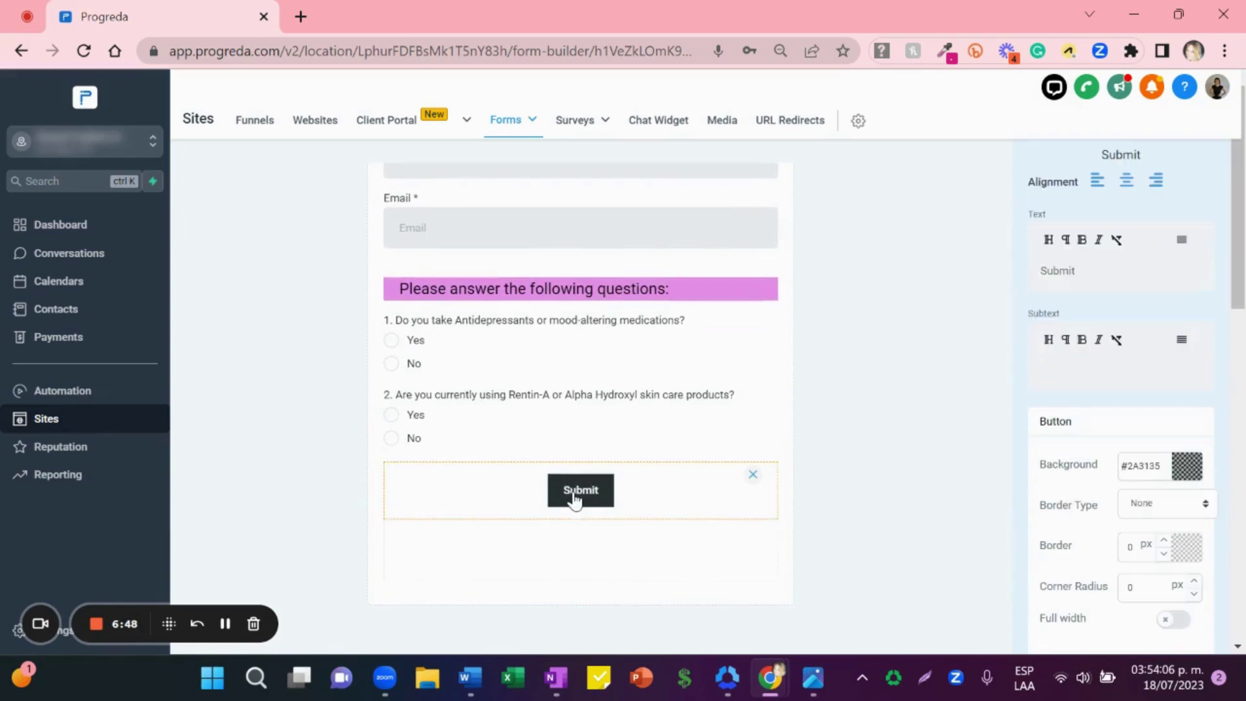
click(916, 231)
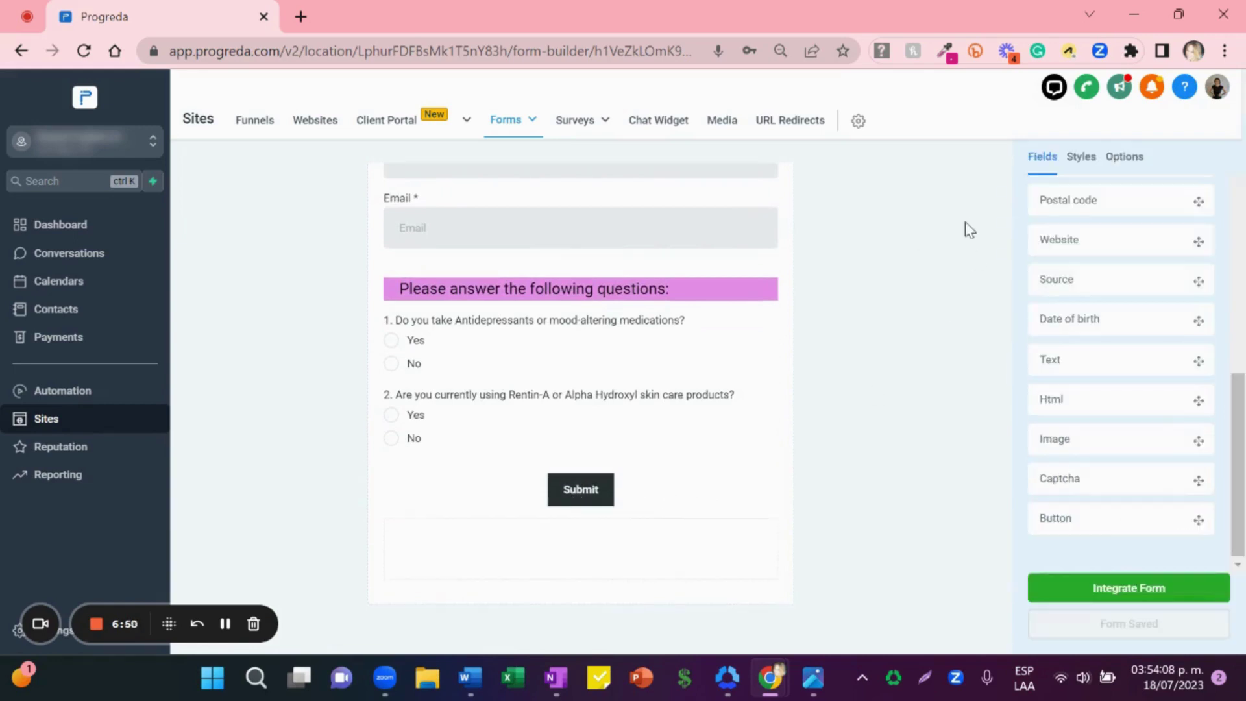
Step: Set the form's On Submit action to Message in the form options
click(1134, 167)
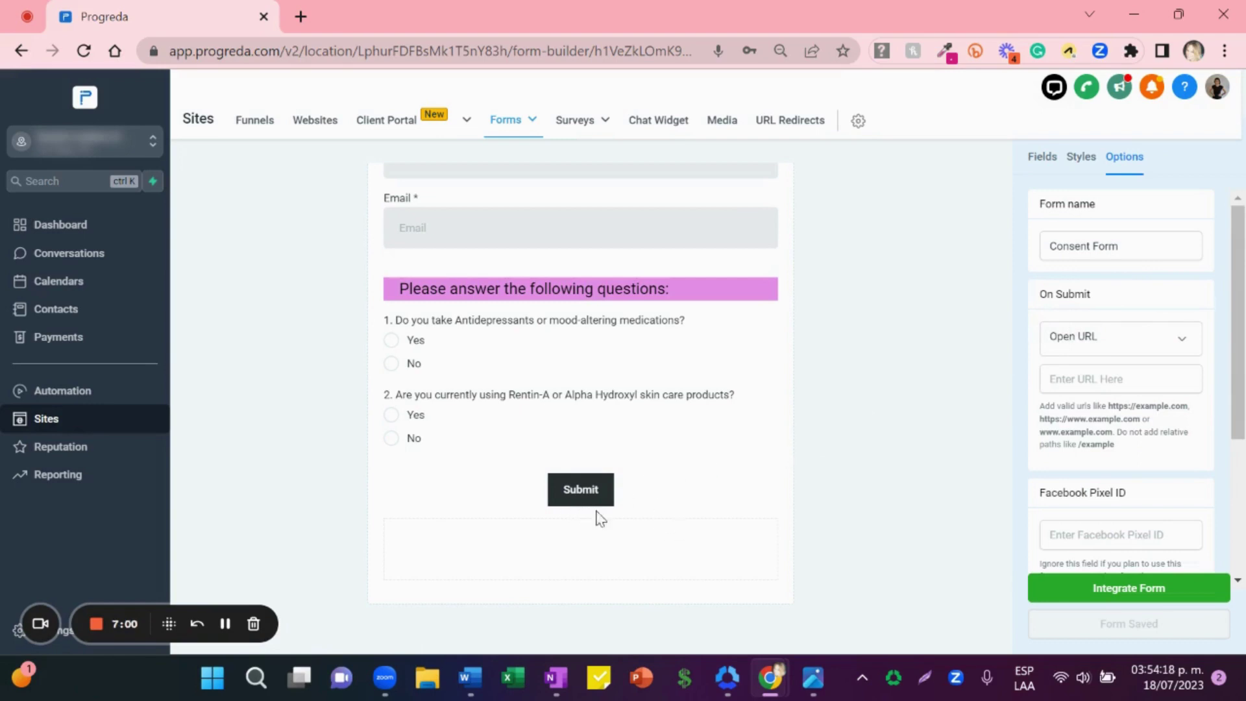
click(1173, 347)
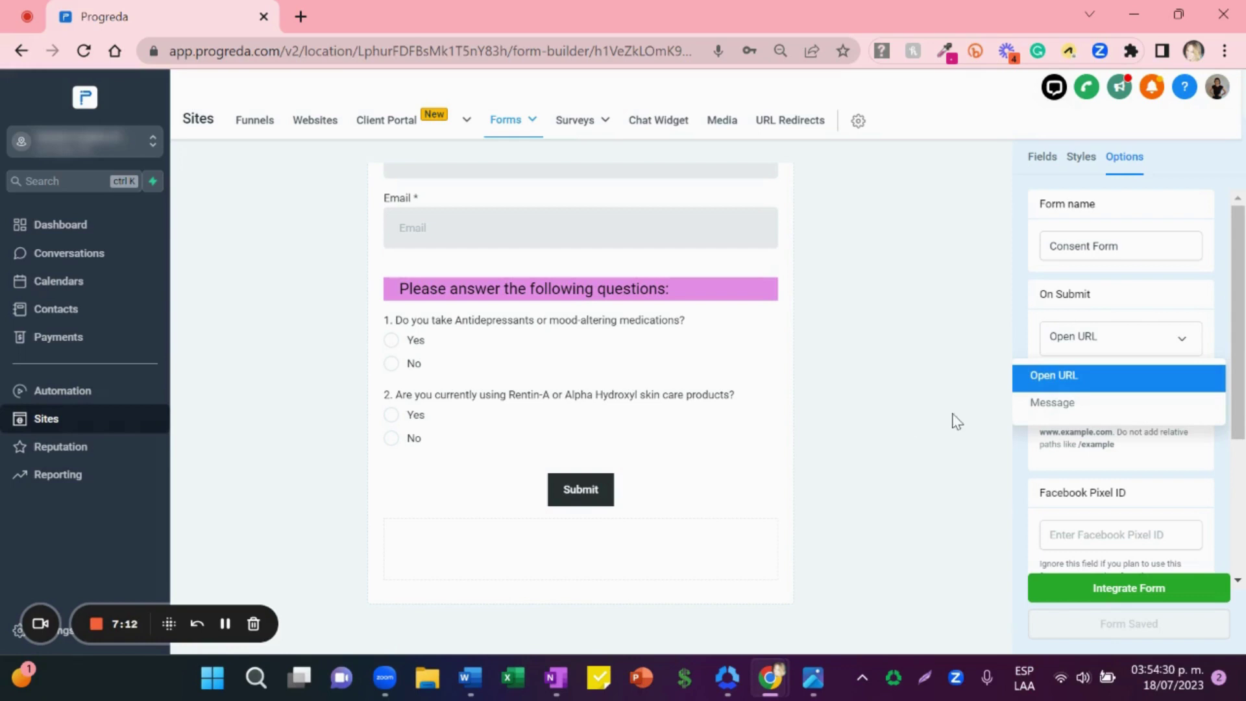
click(1054, 405)
Step: Enter the submit message "Thank you, you consent form has been sent to your Aesthetician." and save the form
click(1092, 427)
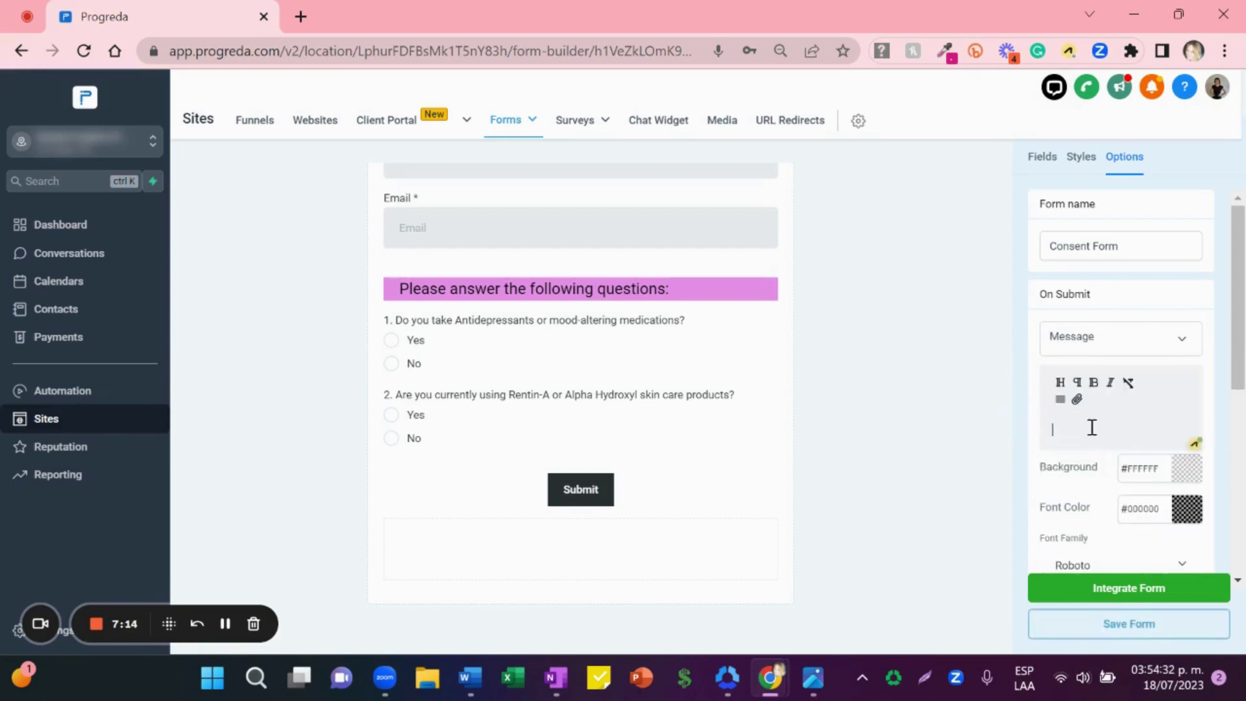
text(Thank you.)
text( you consent form)
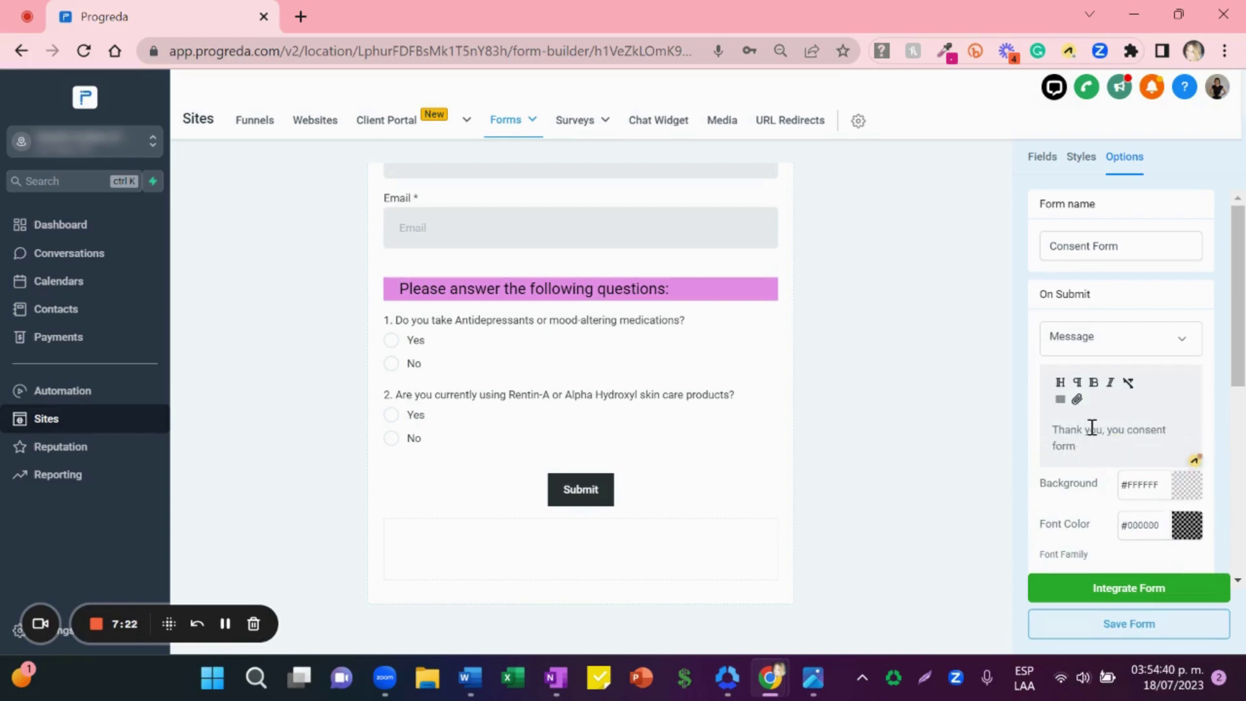
text( has been sent to your Aesthet)
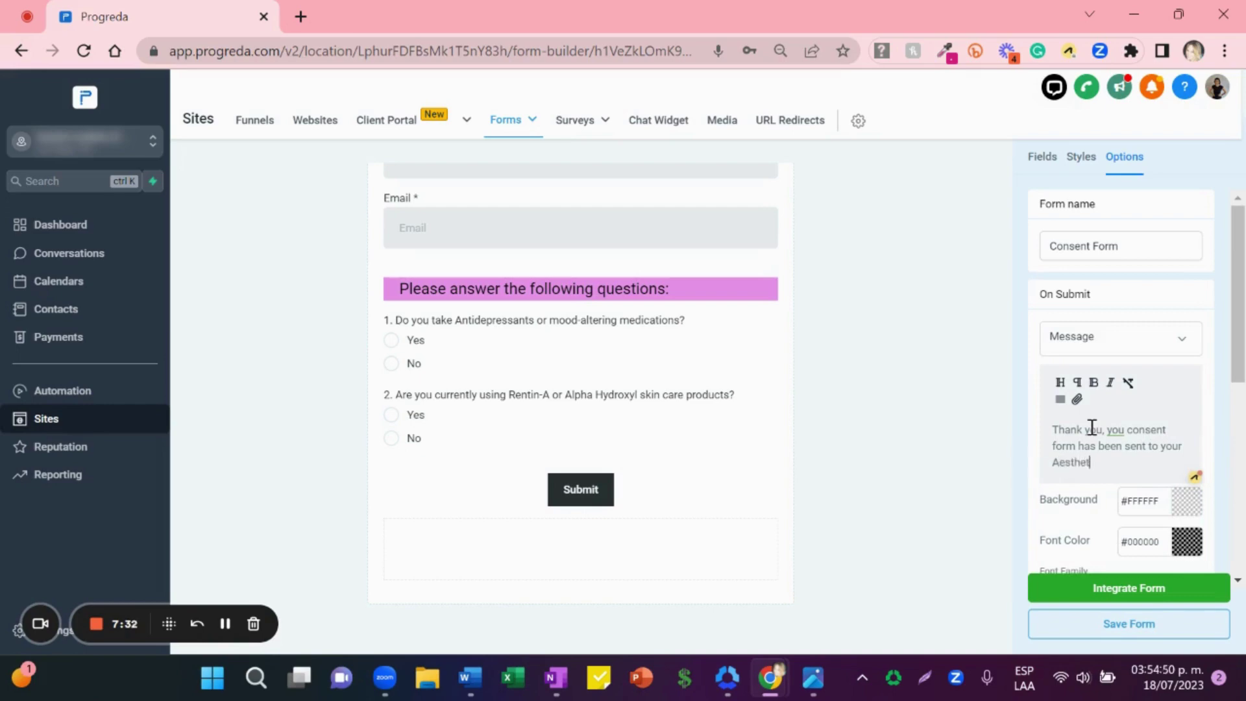
text(ician.)
click(1129, 624)
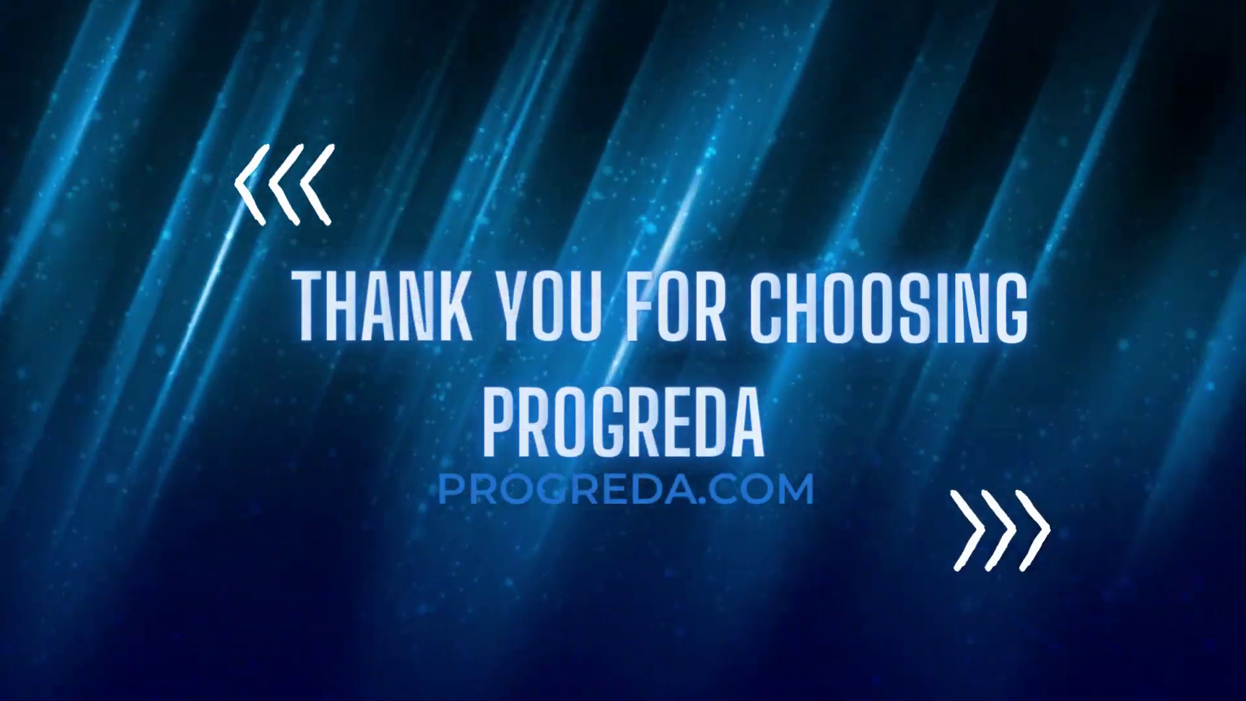